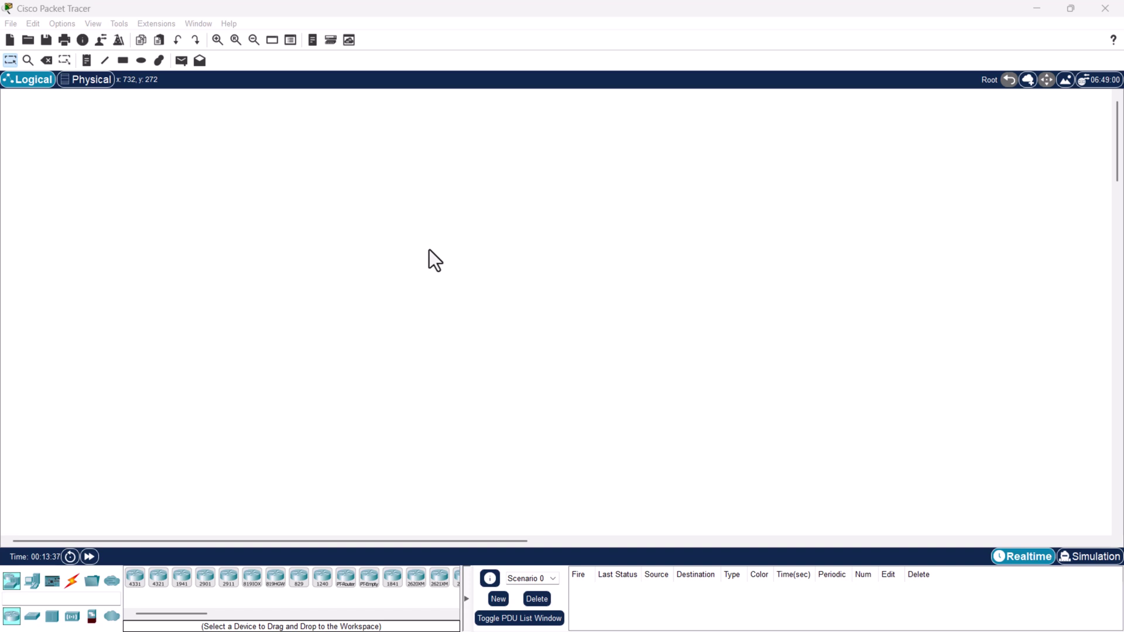
Place a 2811 router in the empty logical workspace, right of centre.
{"action": "scroll", "coordinate": [463, 381], "scroll_direction": "down", "scroll_amount": 3}
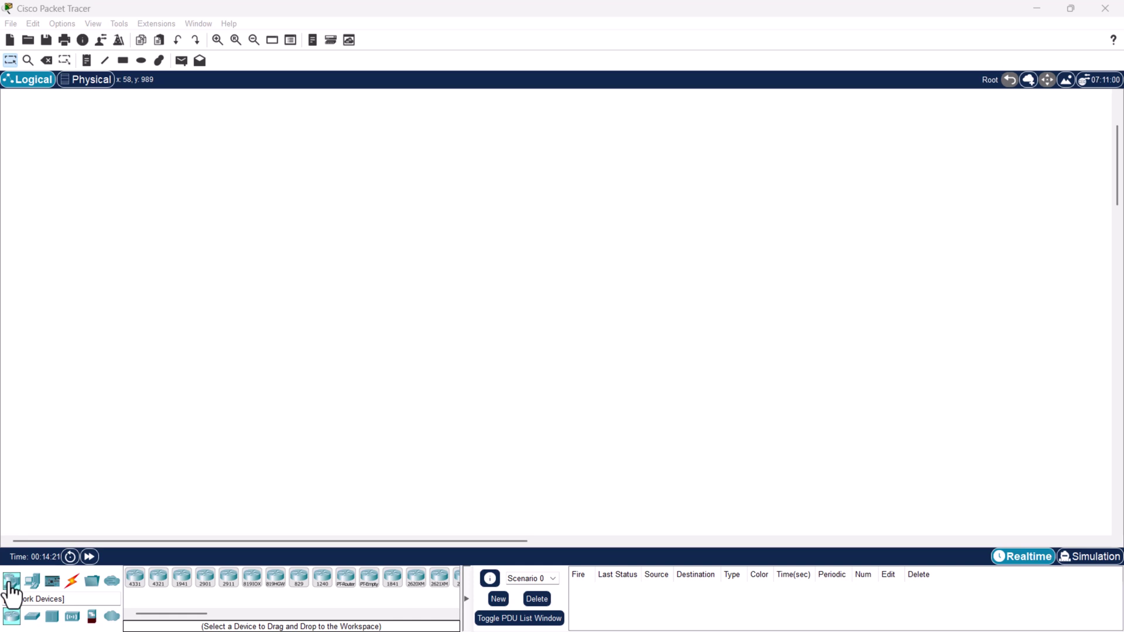
{"action": "left_click", "coordinate": [10, 586]}
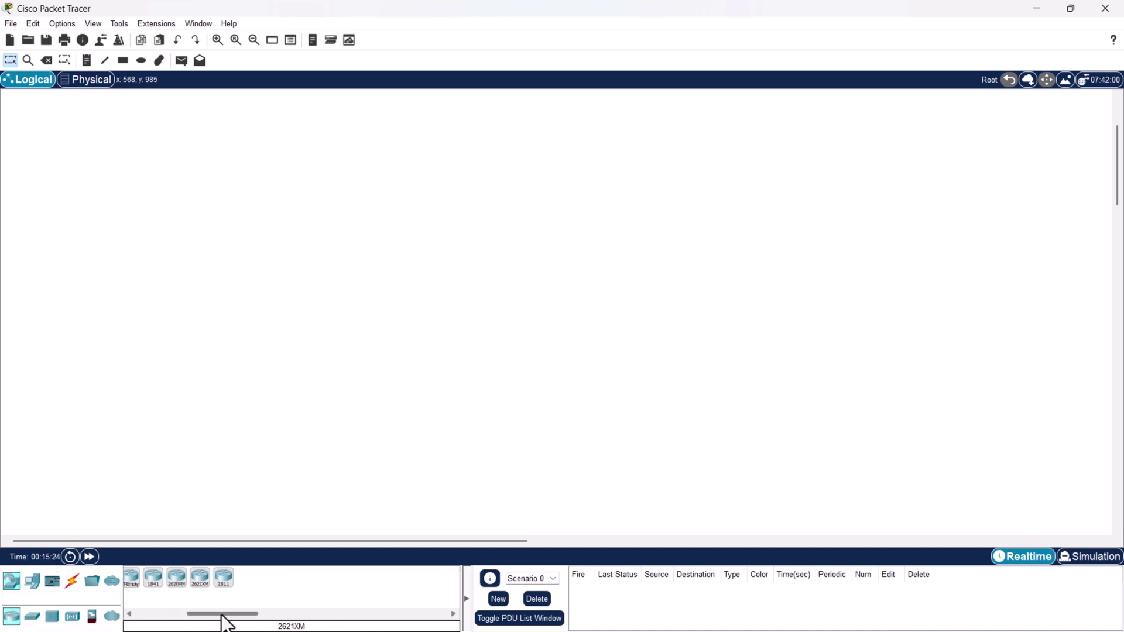
{"action": "scroll", "coordinate": [174, 609], "scroll_direction": "right", "scroll_amount": 1}
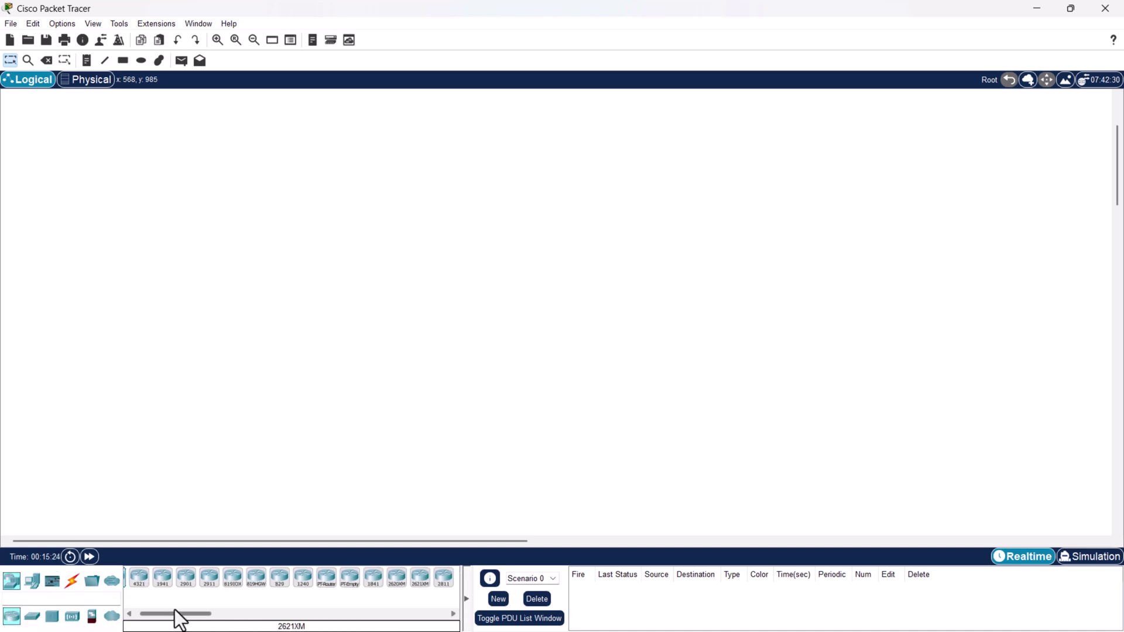
{"action": "left_click", "coordinate": [446, 586]}
{"action": "left_click", "coordinate": [715, 268]}
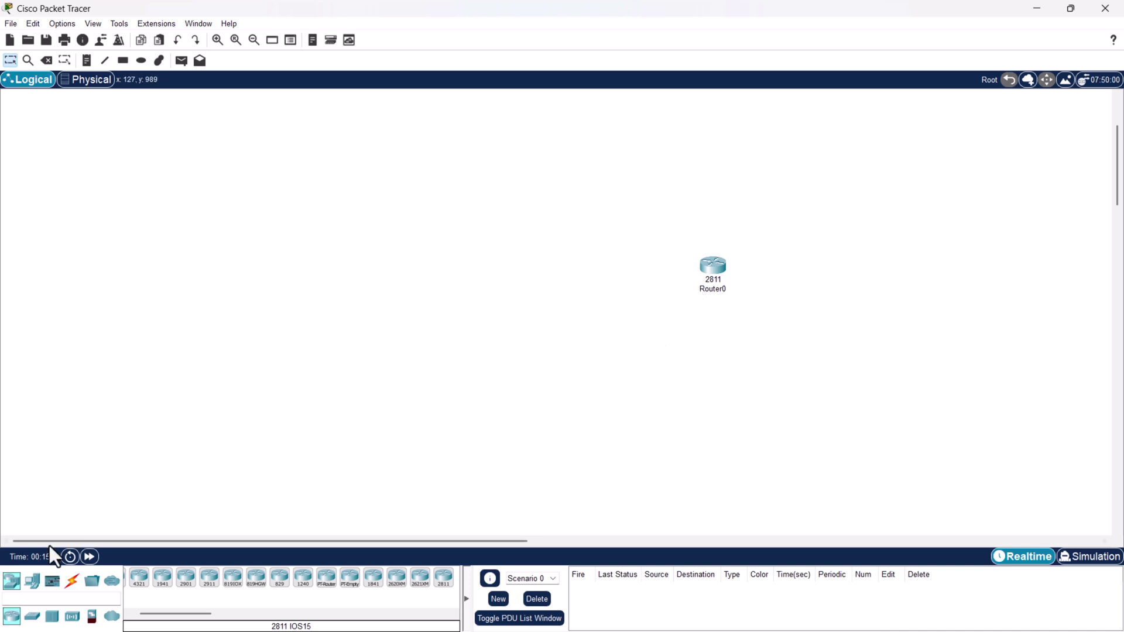
Add a 2960 switch to the workspace, to the left of the 2811 router.
{"action": "left_click", "coordinate": [11, 583]}
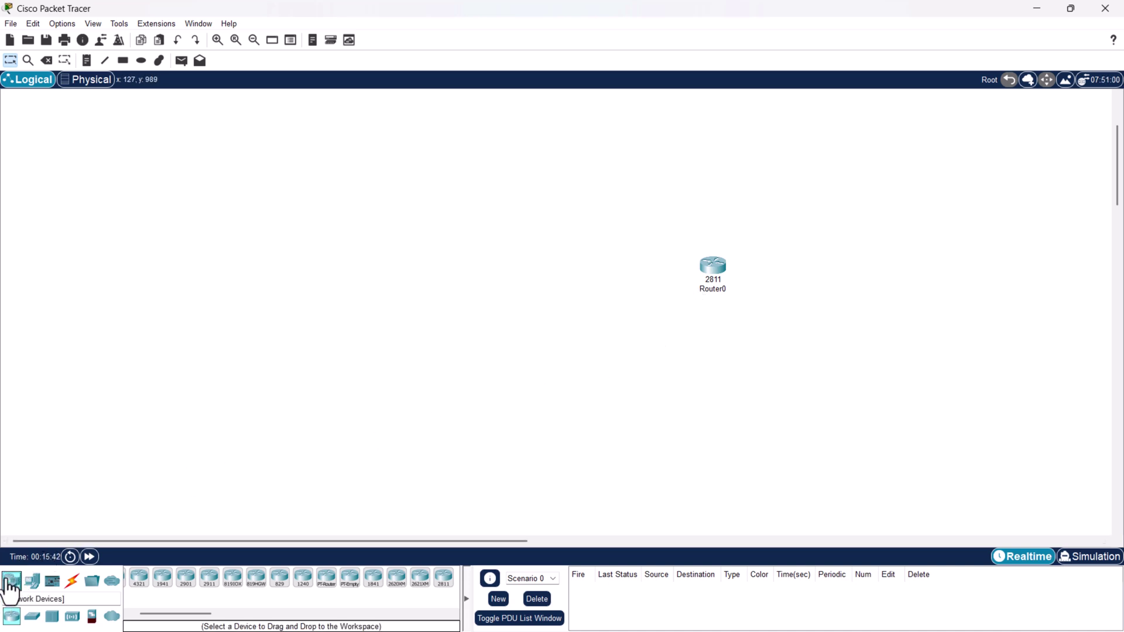
{"action": "left_click", "coordinate": [33, 617]}
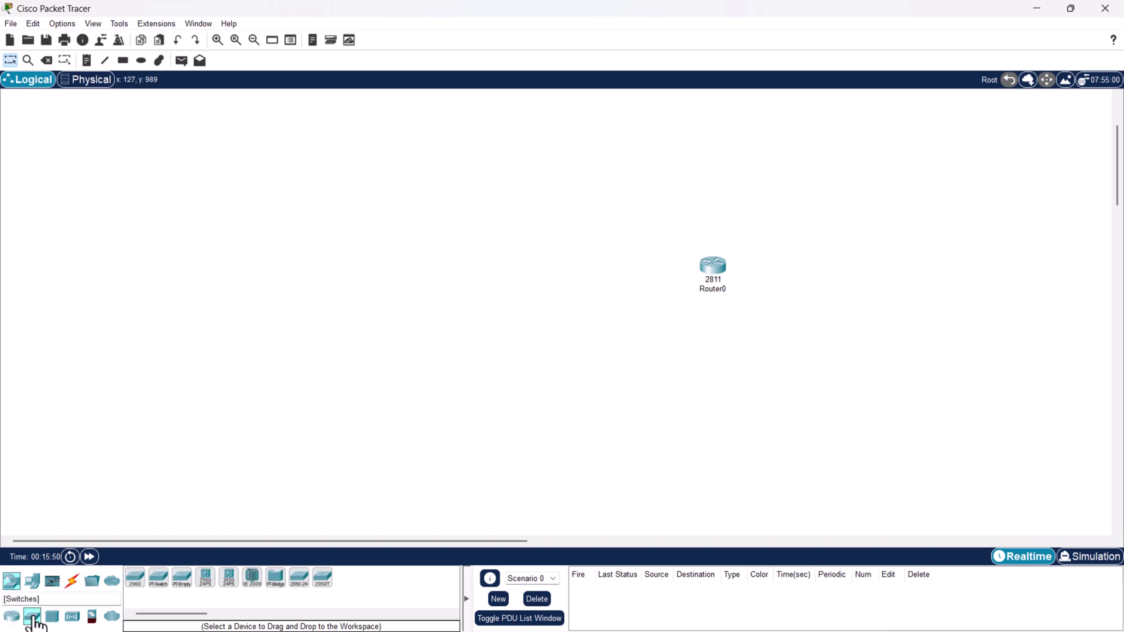
{"action": "left_click", "coordinate": [133, 582]}
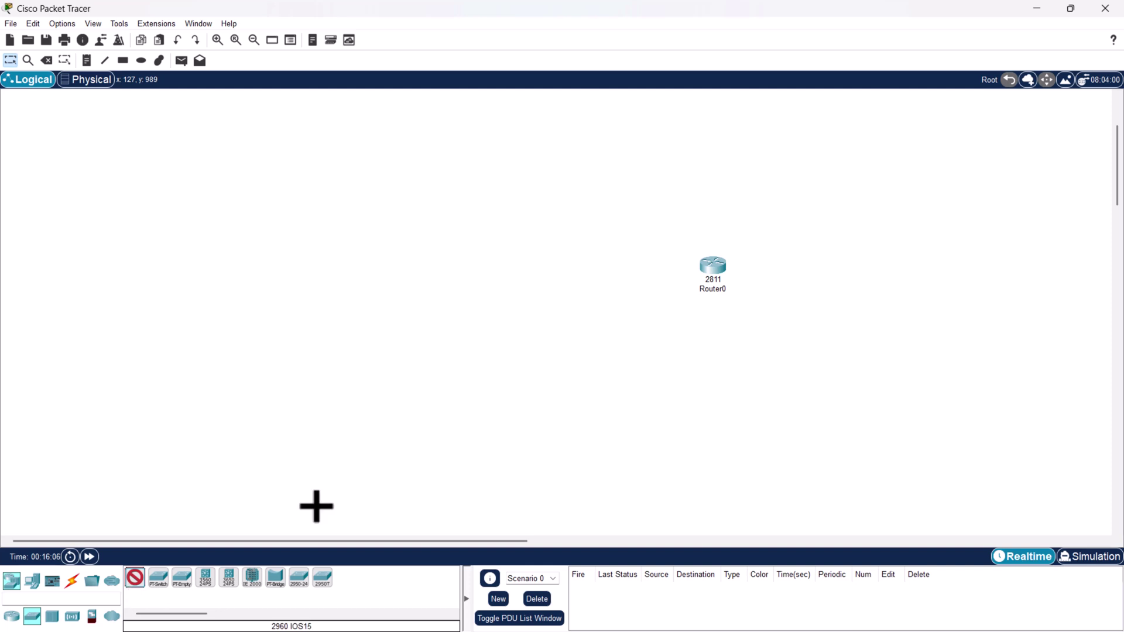
{"action": "left_click", "coordinate": [533, 279]}
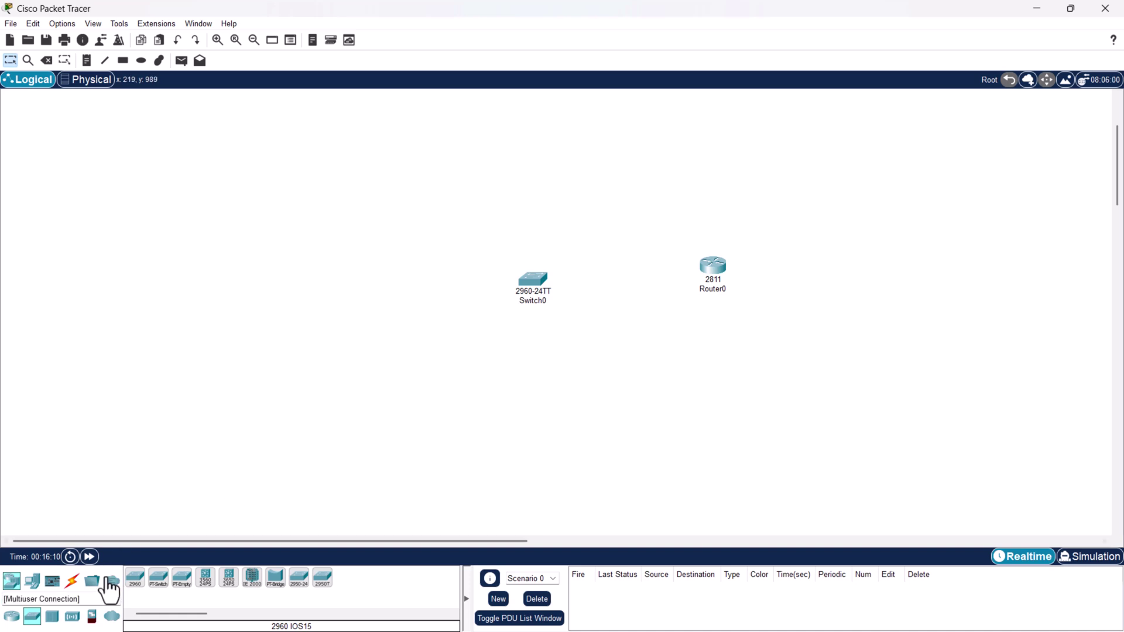
Add three PCs in a vertical arrangement on the left side of the switch.
{"action": "left_click", "coordinate": [32, 583]}
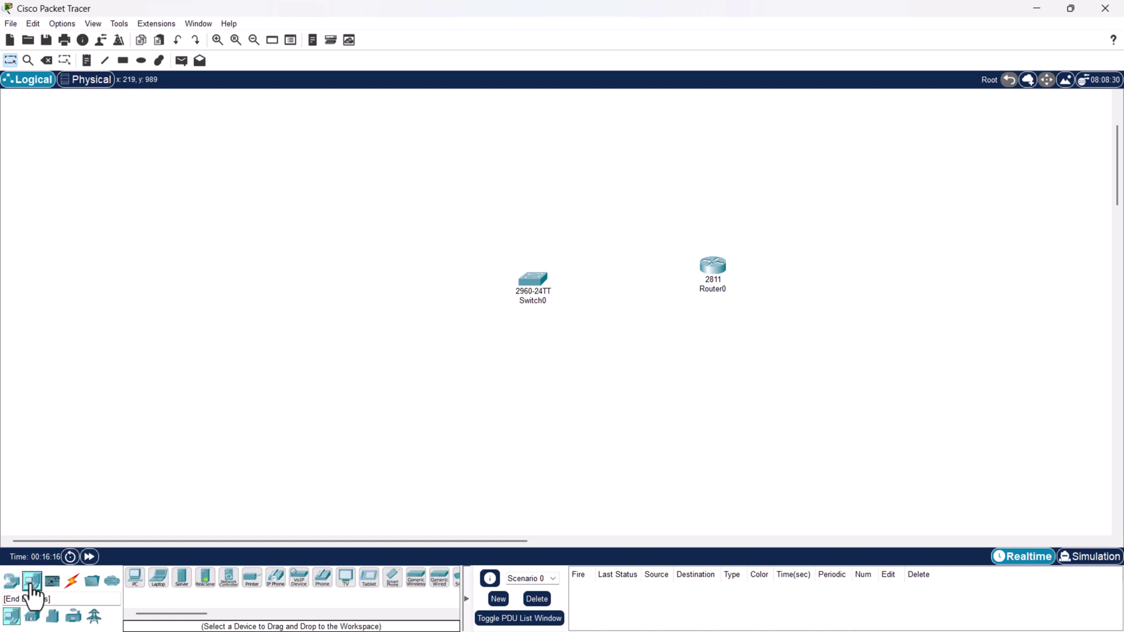
{"action": "left_click", "coordinate": [135, 580]}
{"action": "left_click", "coordinate": [348, 196]}
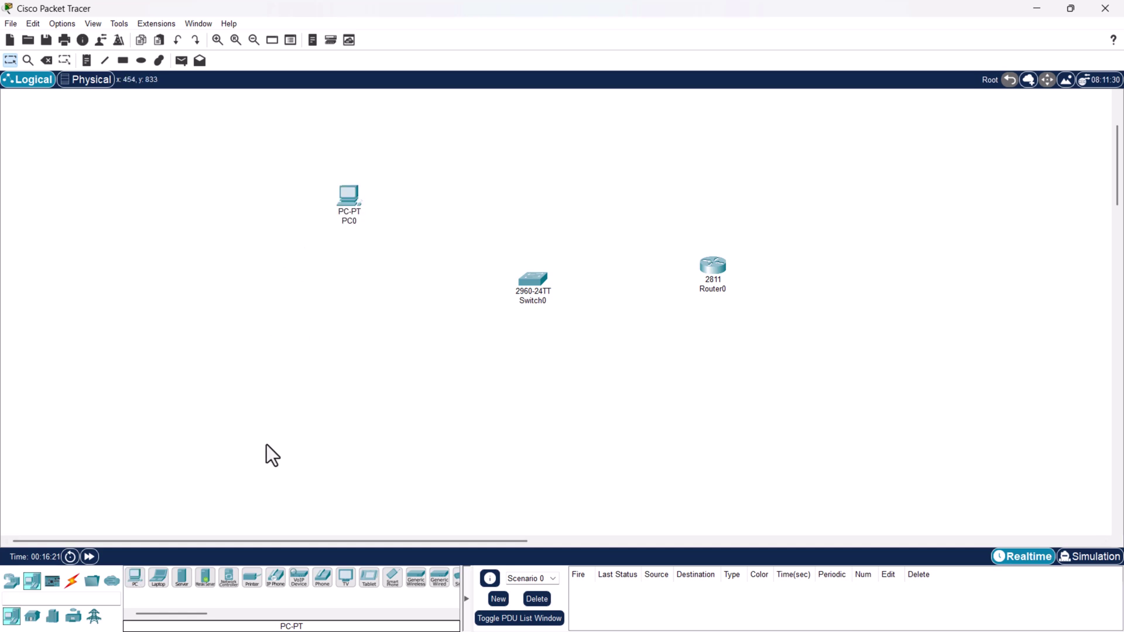
{"action": "left_click", "coordinate": [135, 580]}
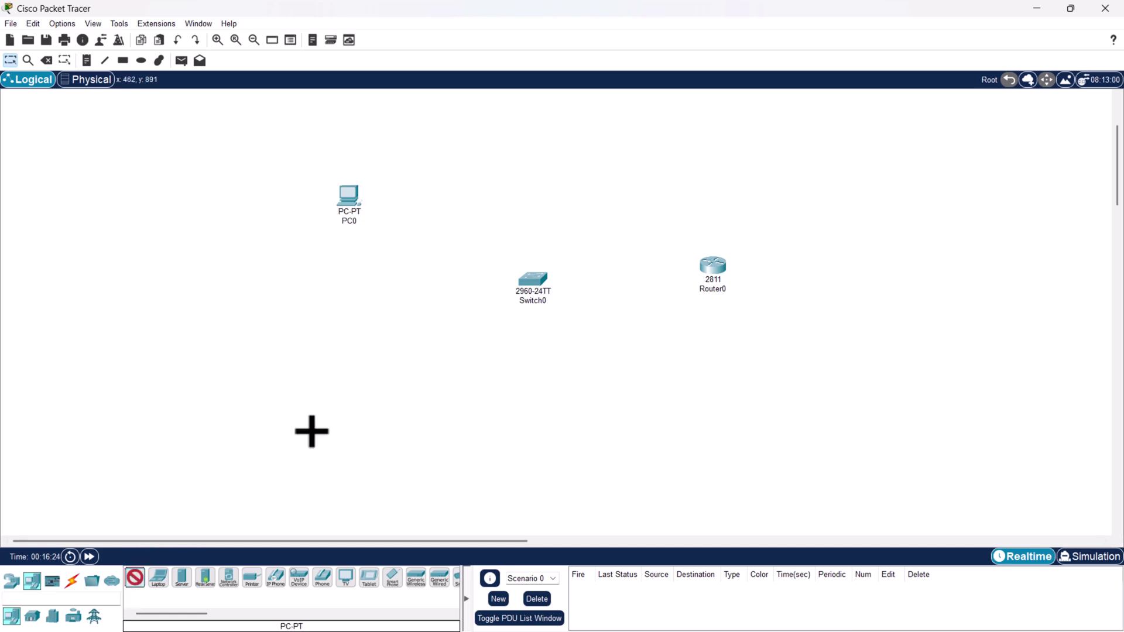
{"action": "left_click", "coordinate": [329, 306]}
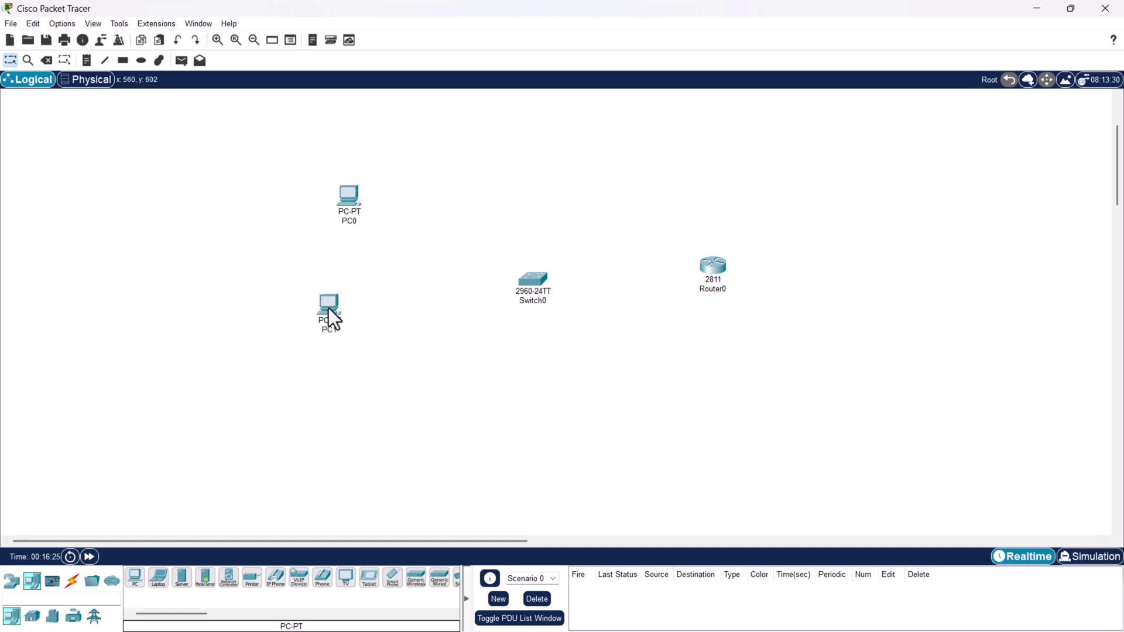
{"action": "left_click", "coordinate": [135, 581]}
{"action": "left_click", "coordinate": [394, 413]}
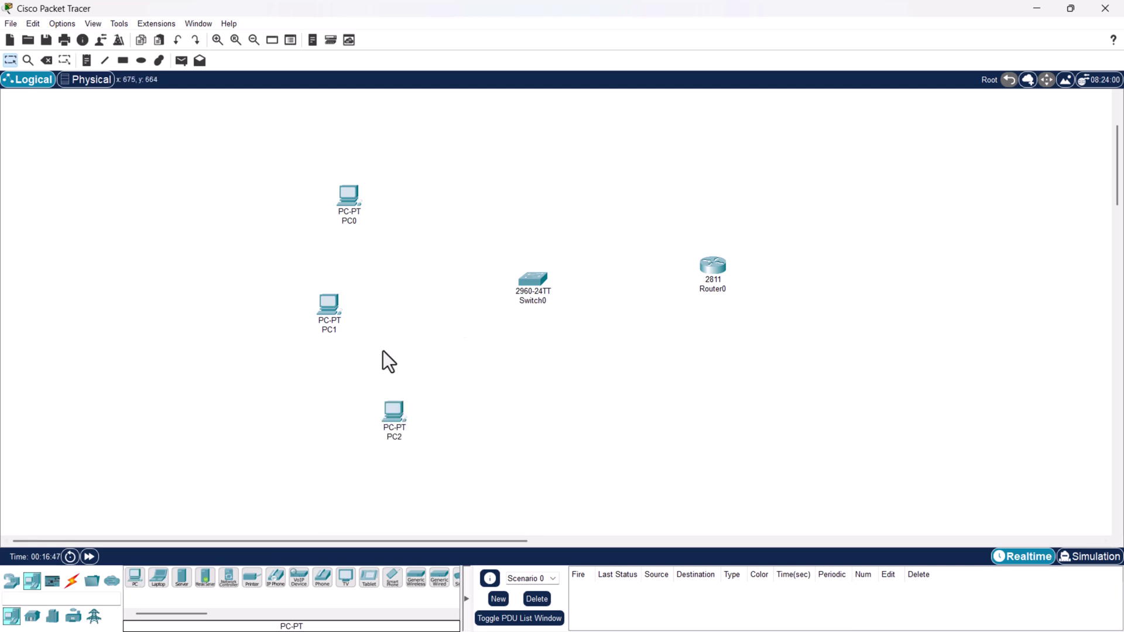
Connect the router's FastEthernet0/0 to the switch's FastEthernet0/1 with a copper straight-through cable.
{"action": "left_click", "coordinate": [73, 583]}
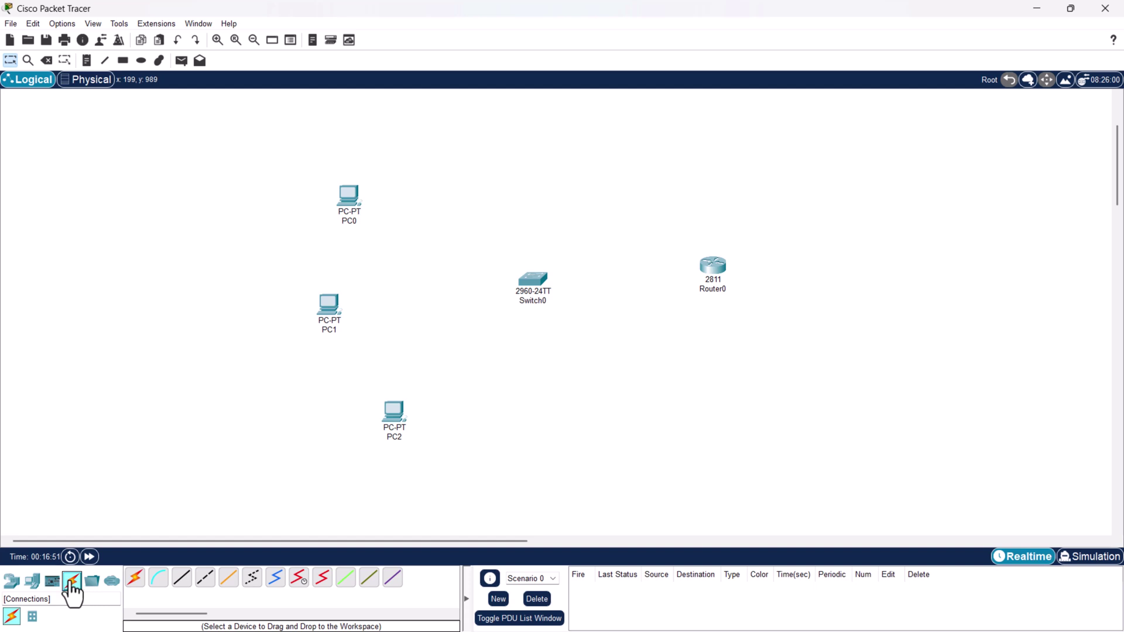
{"action": "left_click", "coordinate": [179, 592]}
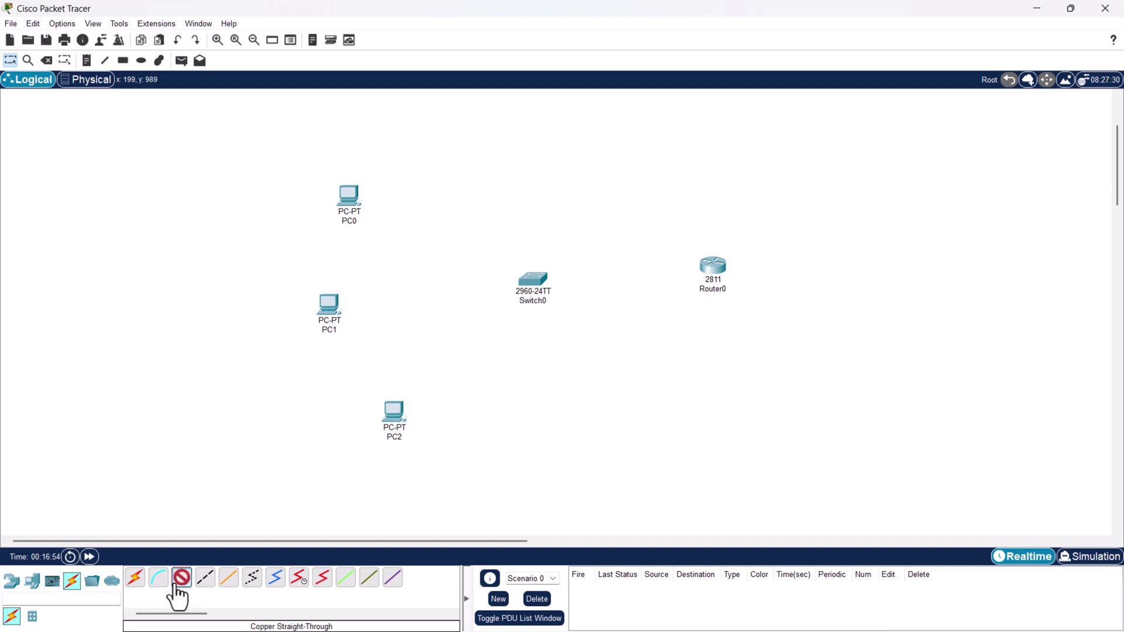
{"action": "left_click", "coordinate": [714, 267]}
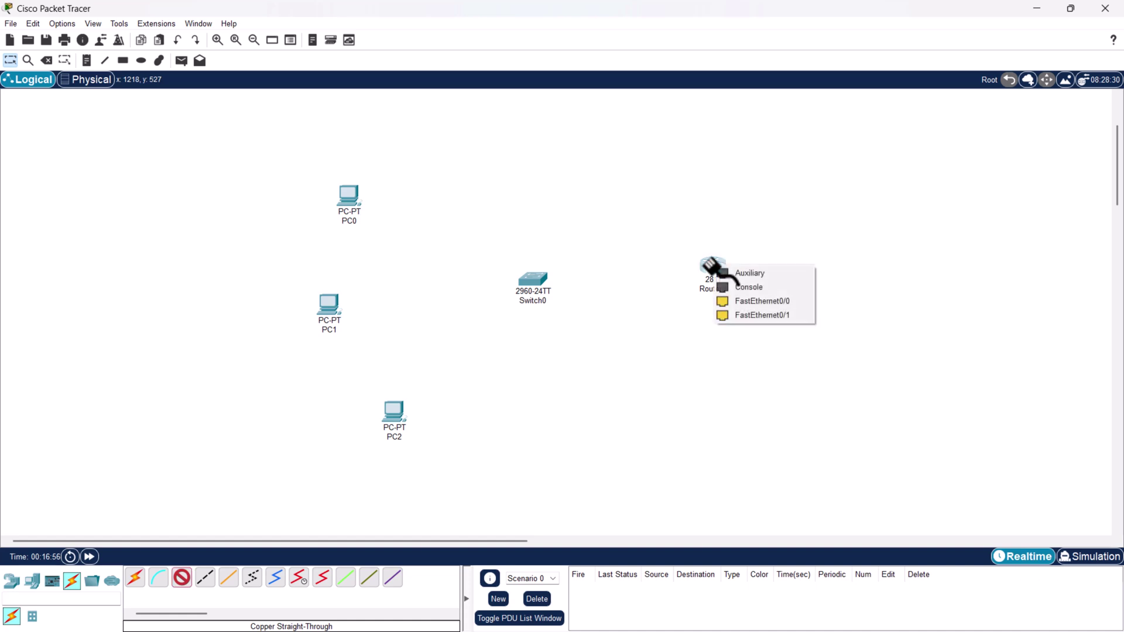
{"action": "left_click", "coordinate": [725, 303]}
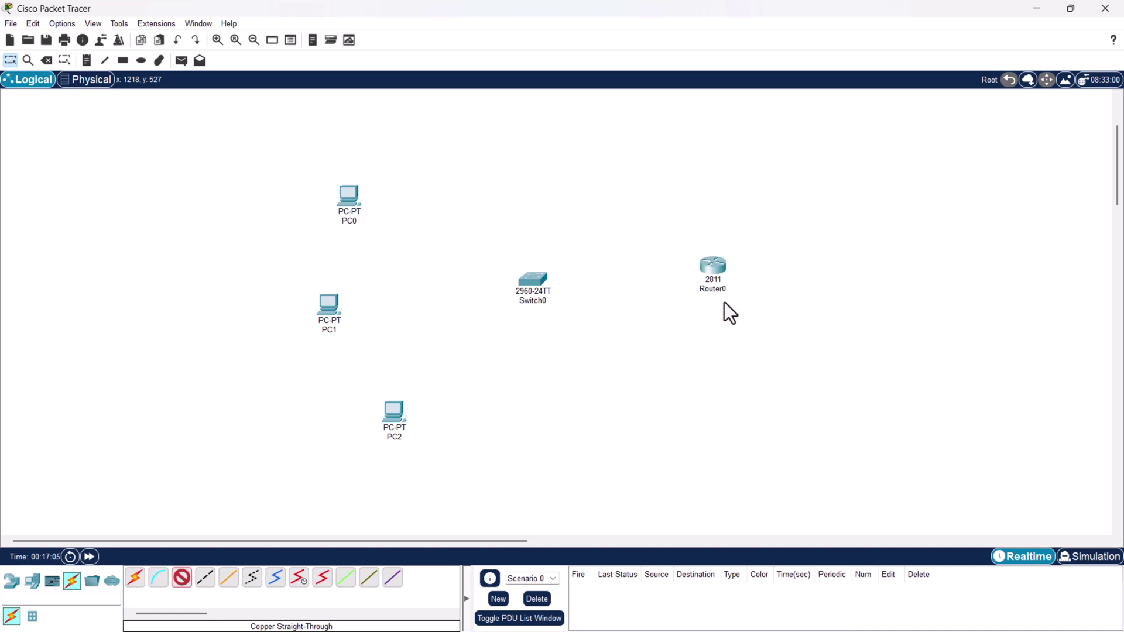
{"action": "left_click", "coordinate": [533, 280]}
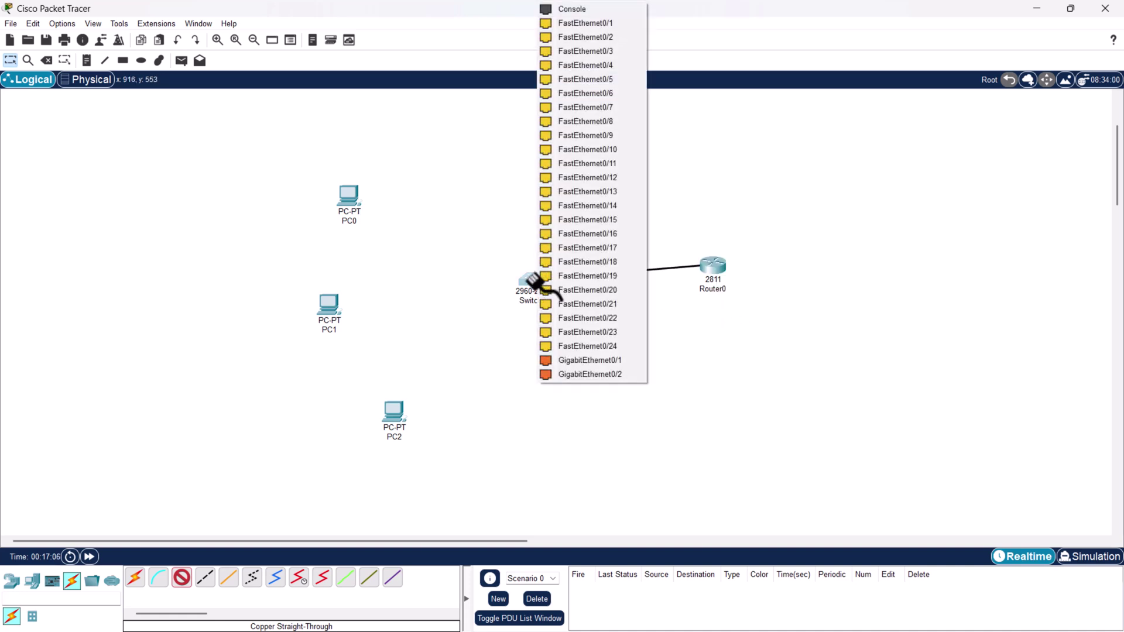
{"action": "left_click", "coordinate": [574, 24]}
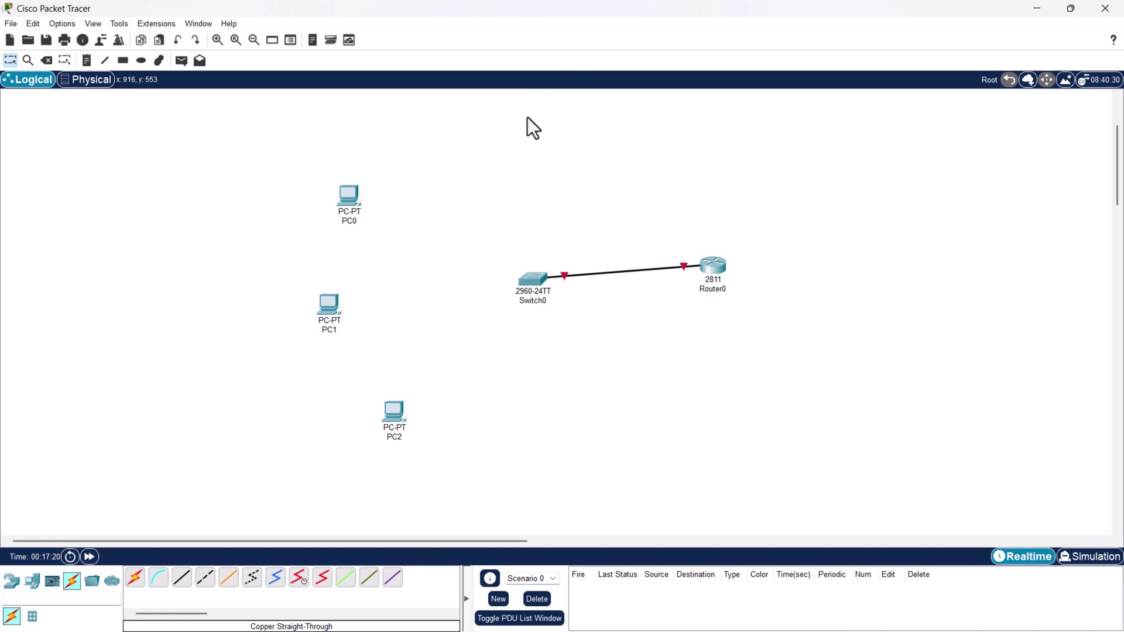
Connect the switch's FastEthernet0/2 to PC0's FastEthernet0 with a copper straight-through cable.
{"action": "left_click", "coordinate": [181, 582]}
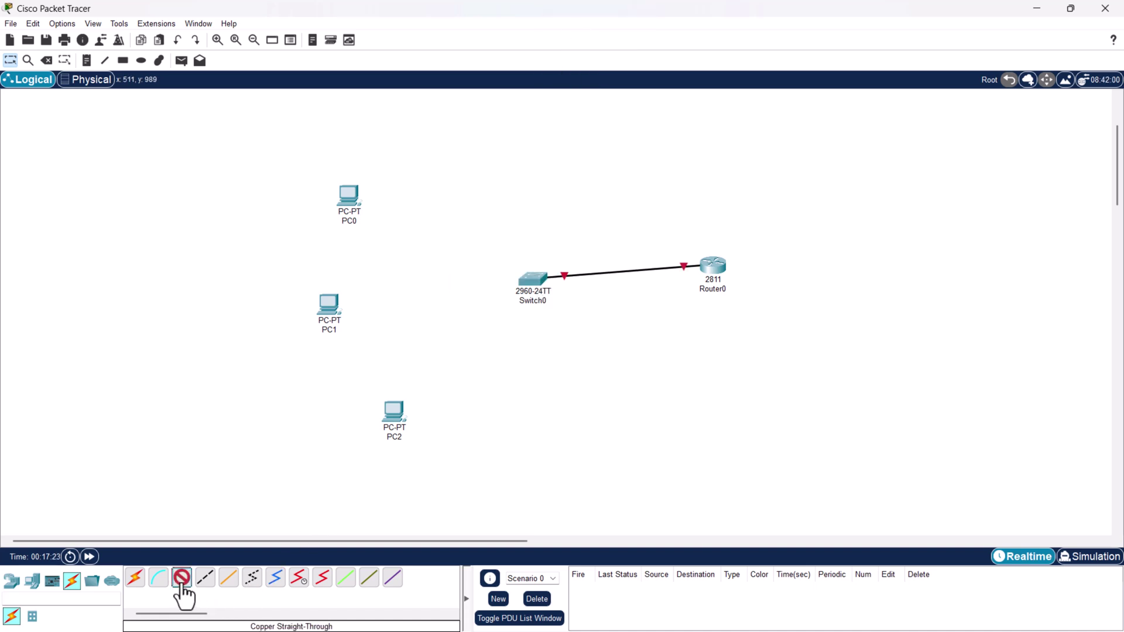
{"action": "left_click", "coordinate": [534, 278]}
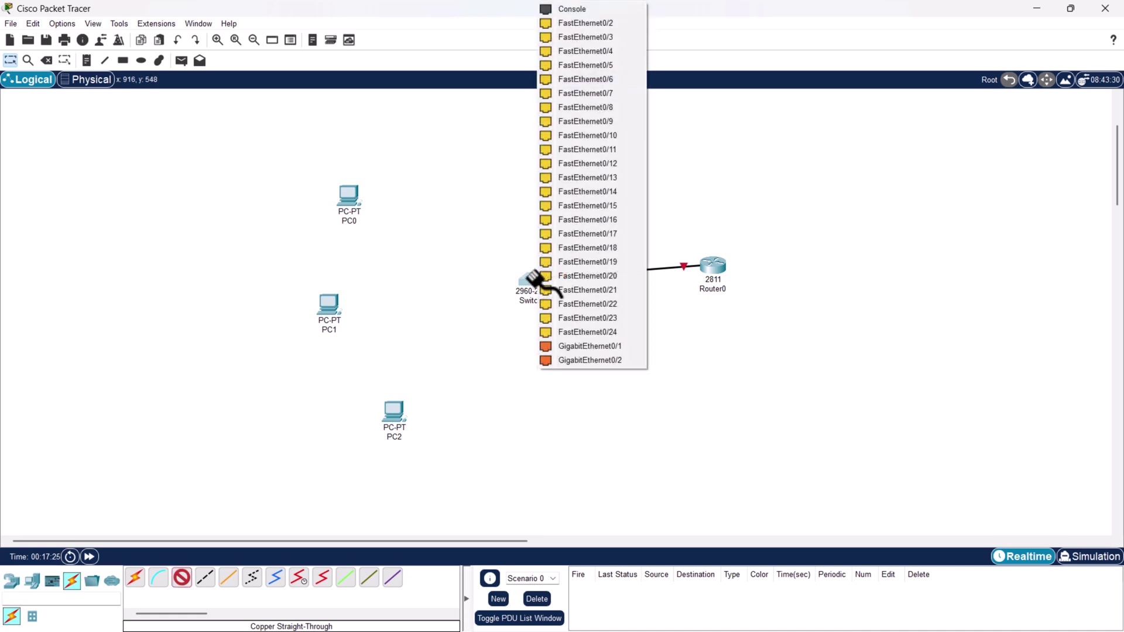
{"action": "left_click", "coordinate": [572, 22]}
{"action": "left_click", "coordinate": [351, 201]}
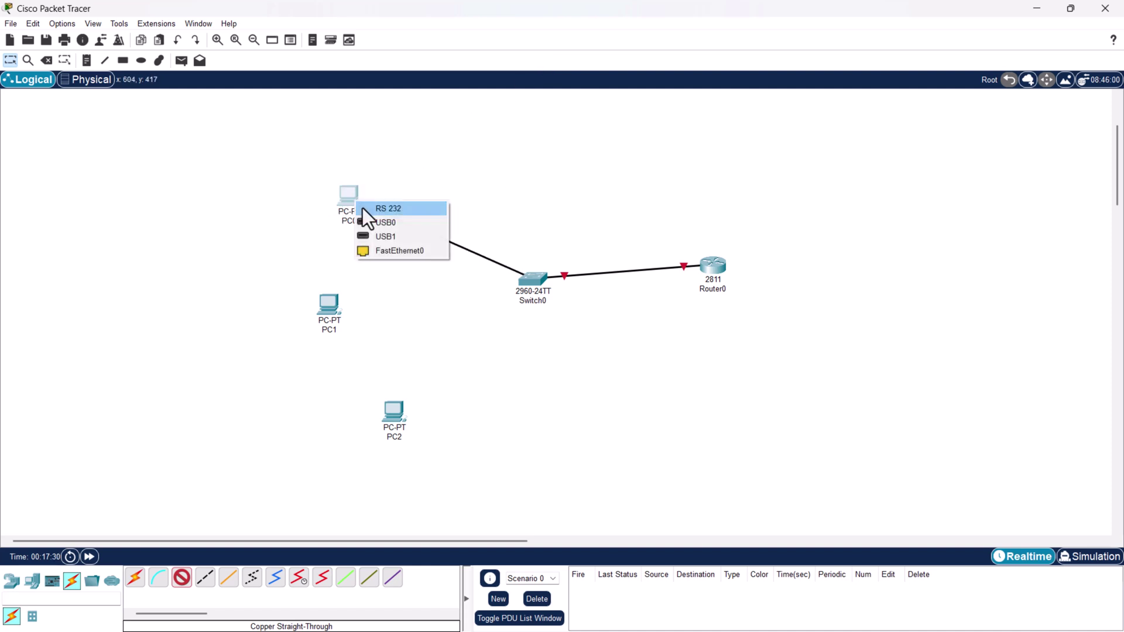
{"action": "left_click", "coordinate": [371, 250]}
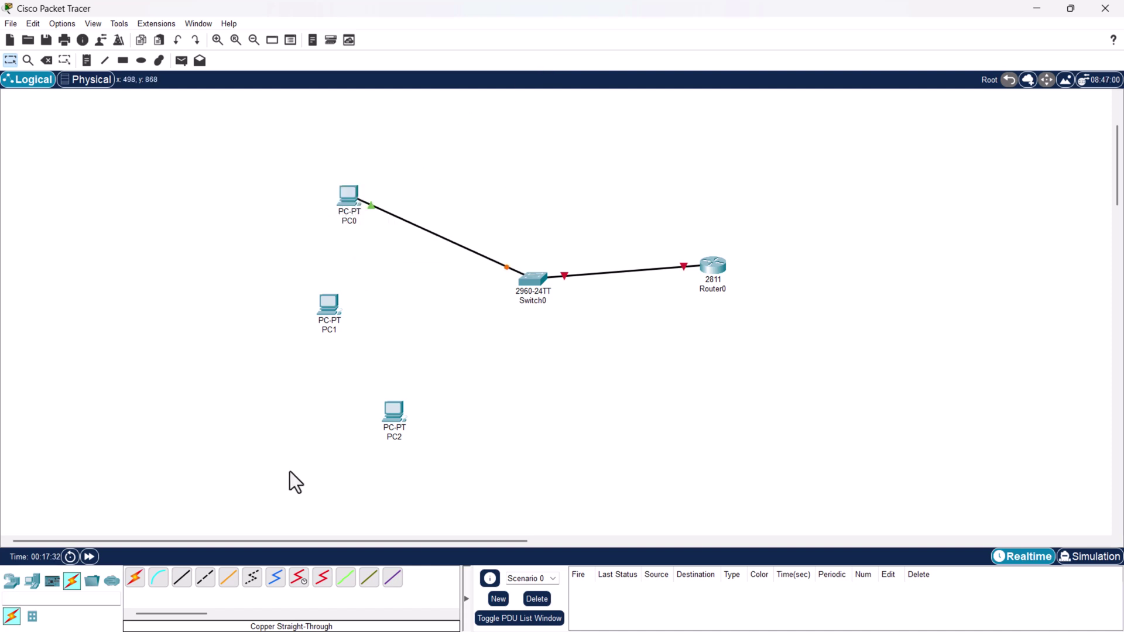
Connect the switch's FastEthernet0/3 to PC1's FastEthernet0 with a copper straight-through cable.
{"action": "left_click", "coordinate": [181, 578]}
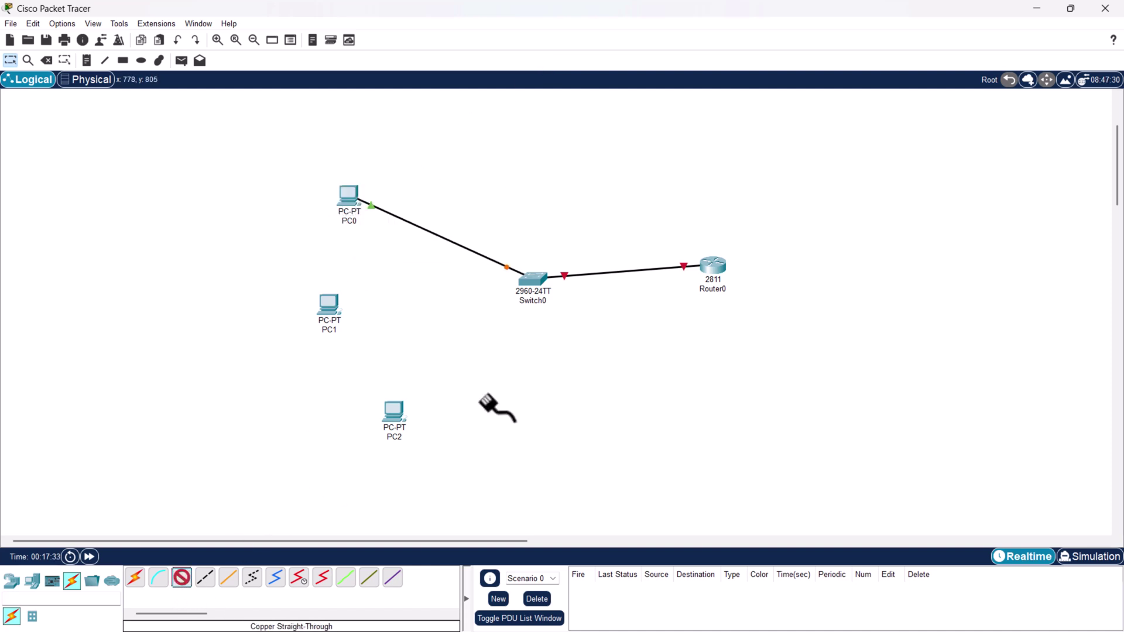
{"action": "left_click", "coordinate": [531, 277]}
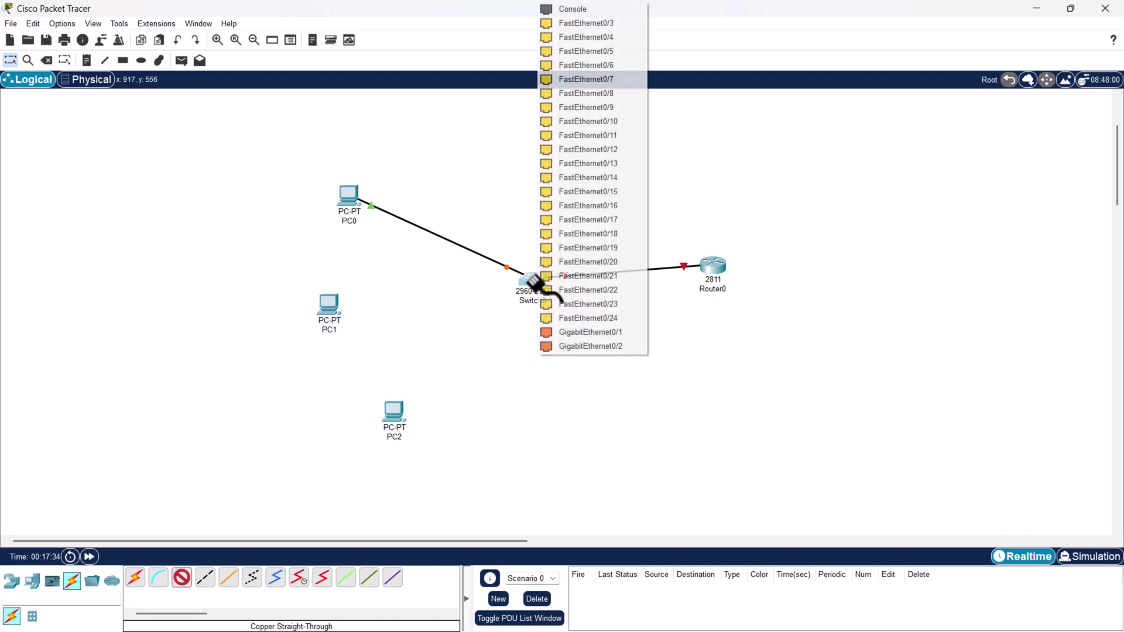
{"action": "left_click", "coordinate": [575, 24]}
{"action": "left_click", "coordinate": [329, 319]}
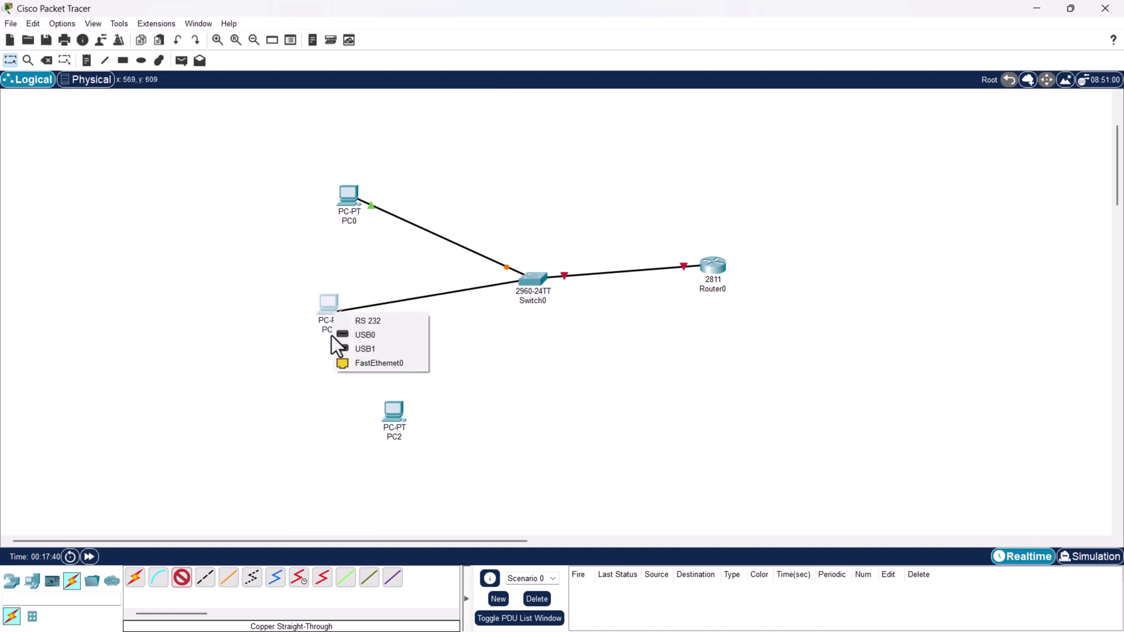
{"action": "left_click", "coordinate": [352, 362]}
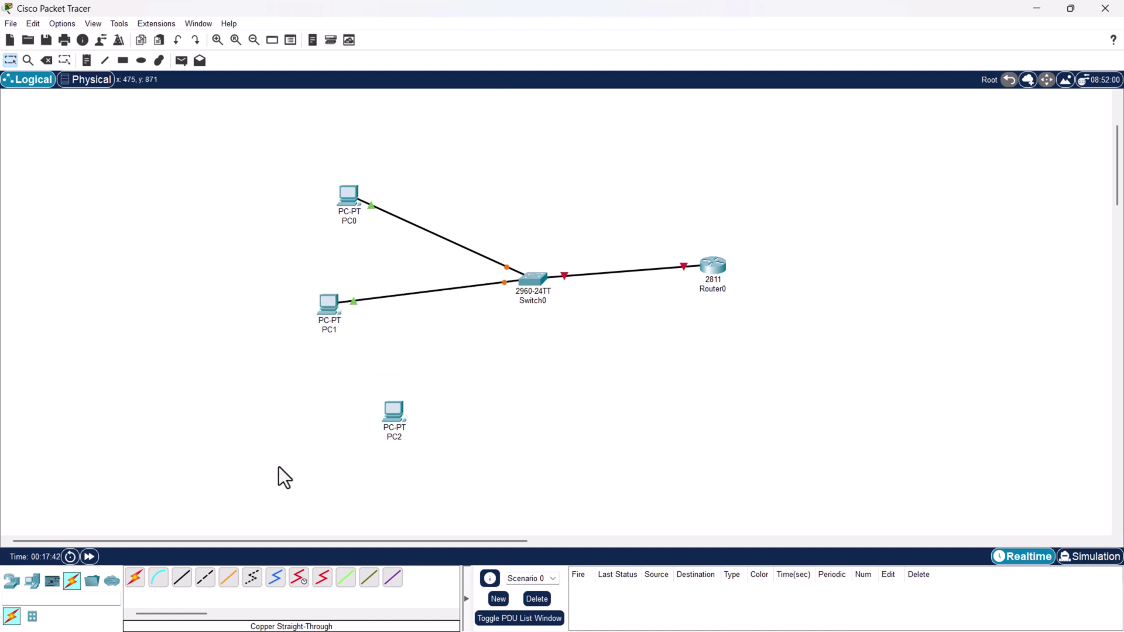
Connect the switch's FastEthernet0/4 to PC2's FastEthernet0 with a copper straight-through cable.
{"action": "left_click", "coordinate": [182, 579]}
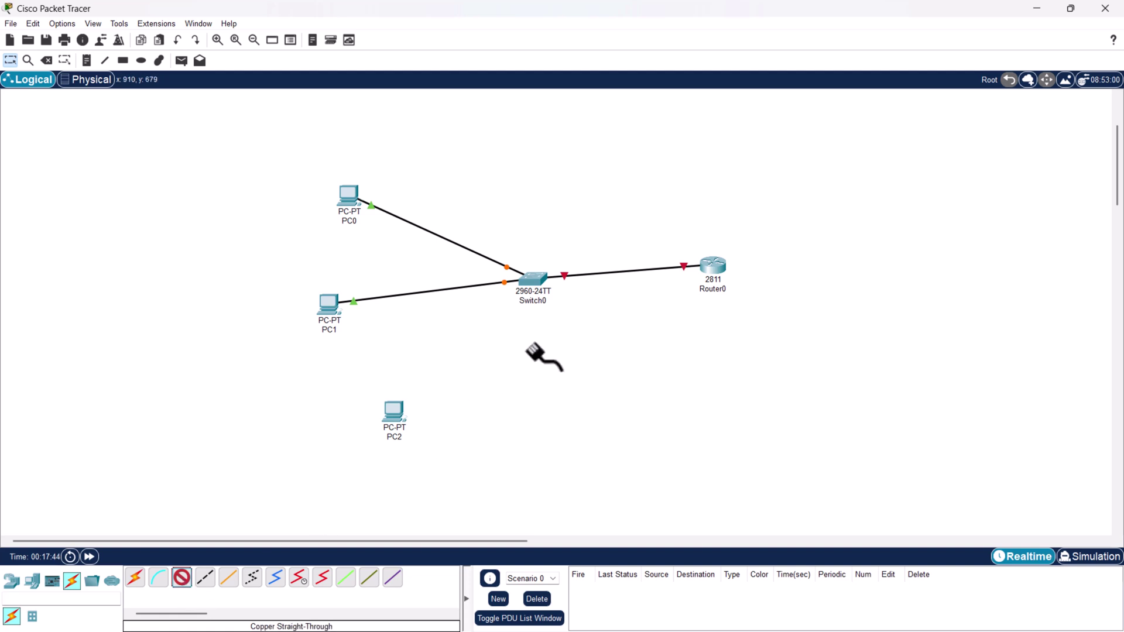
{"action": "left_click", "coordinate": [542, 280]}
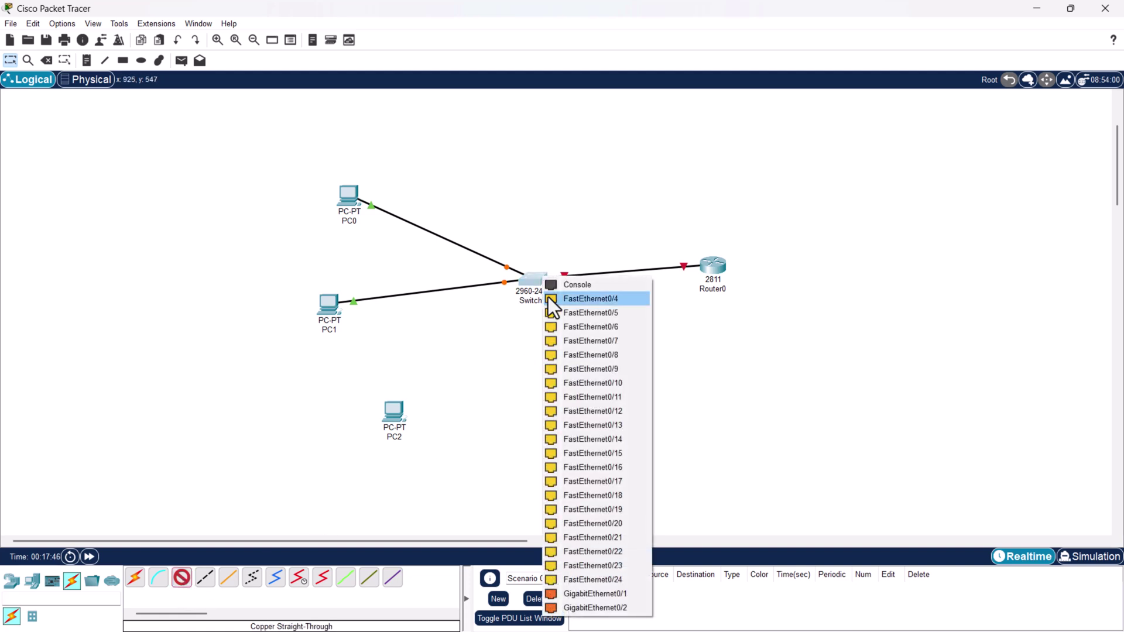
{"action": "left_click", "coordinate": [549, 298]}
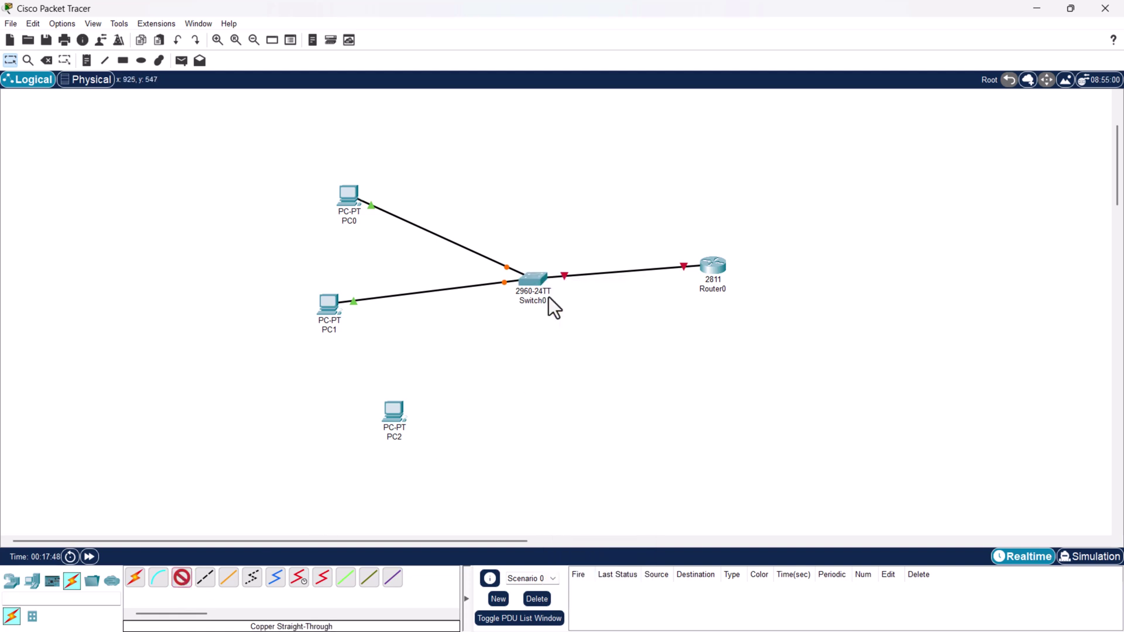
{"action": "left_click", "coordinate": [398, 414]}
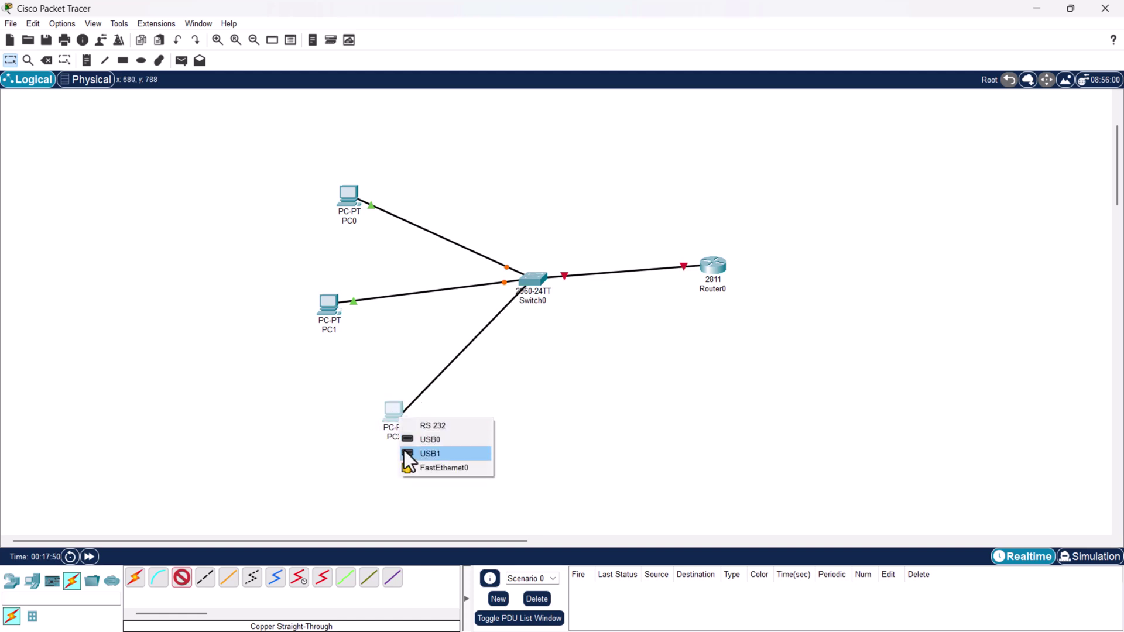
{"action": "left_click", "coordinate": [410, 468]}
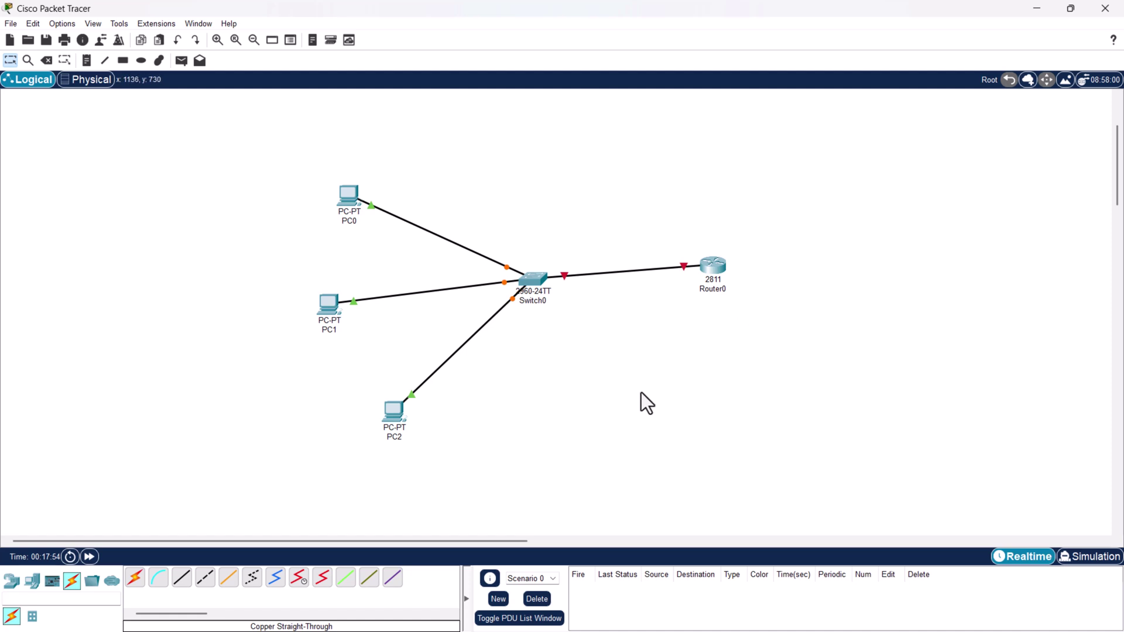
Open the 2811 router's command-line interface and move its window so the router stays visible in the topology.
{"action": "left_click_drag", "start_coordinate": [725, 260], "coordinate": [739, 272]}
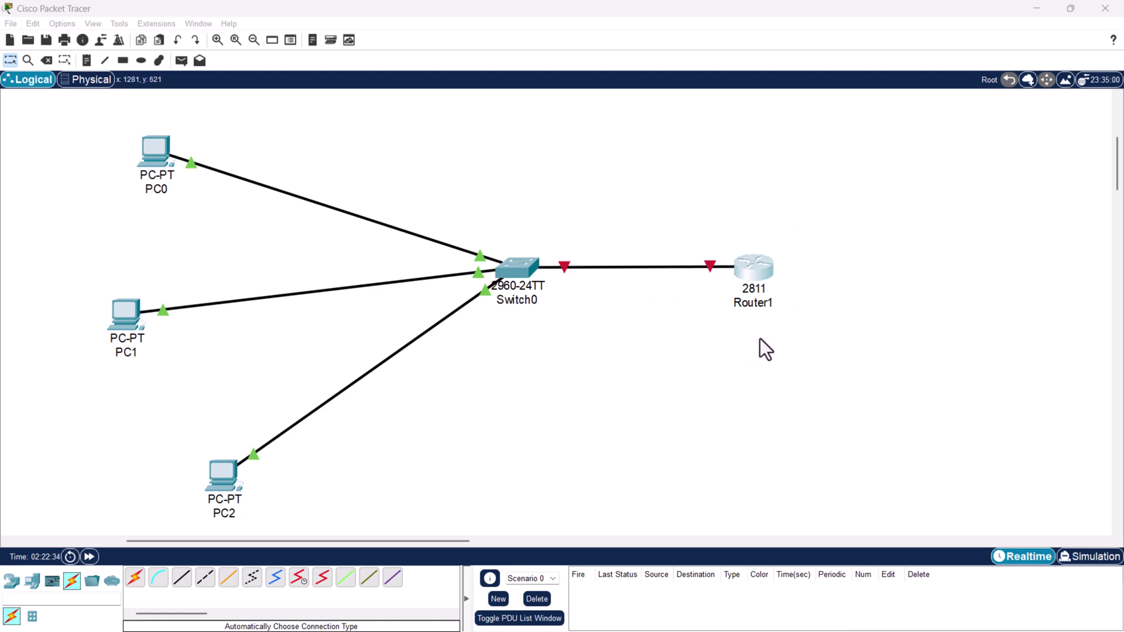
{"action": "left_click", "coordinate": [760, 271]}
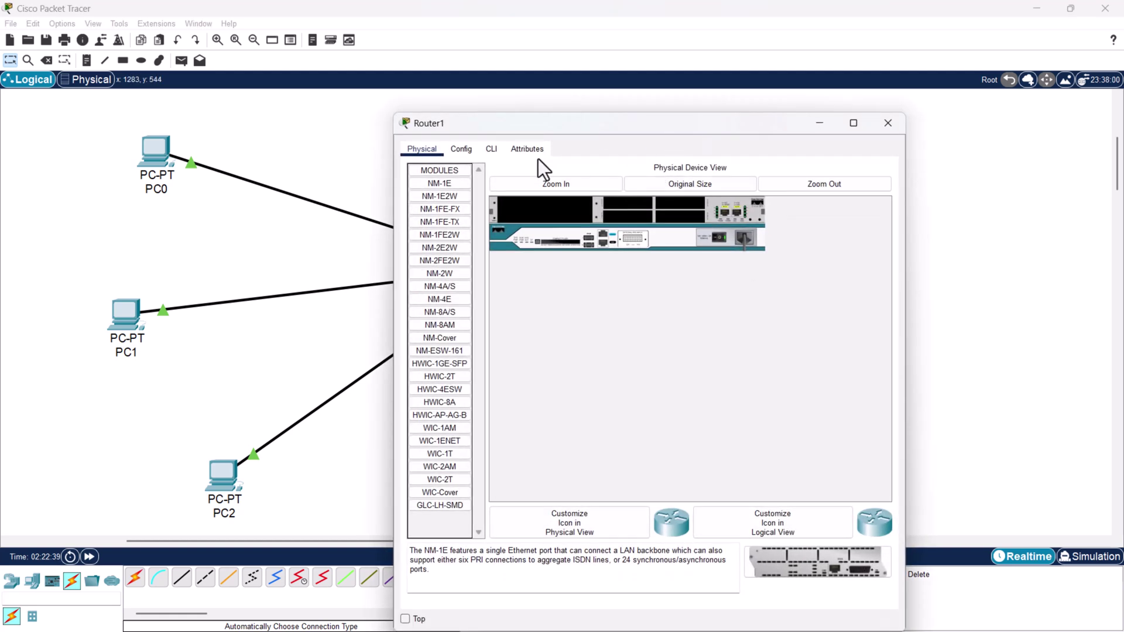
{"action": "left_click", "coordinate": [492, 150]}
{"action": "left_click_drag", "start_coordinate": [547, 123], "coordinate": [358, 73]}
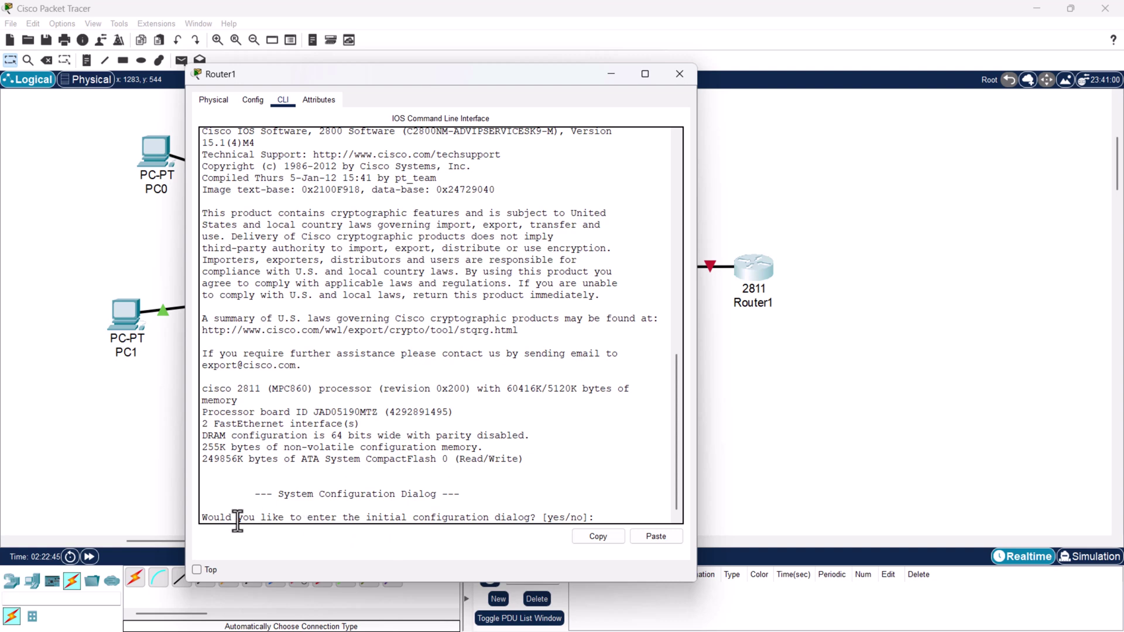
Answer no to the router's initial configuration dialog and start the command session.
{"action": "left_click_drag", "start_coordinate": [202, 518], "coordinate": [597, 516]}
{"action": "type", "text": "no"}
{"action": "key", "text": "Return"}
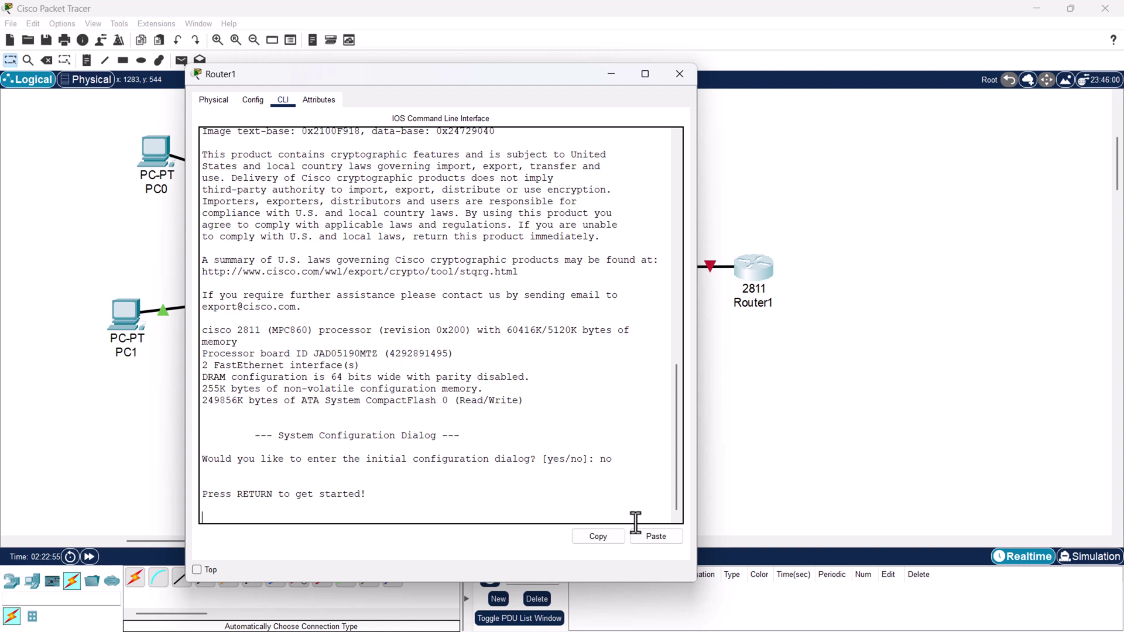
{"action": "key", "text": "Return"}
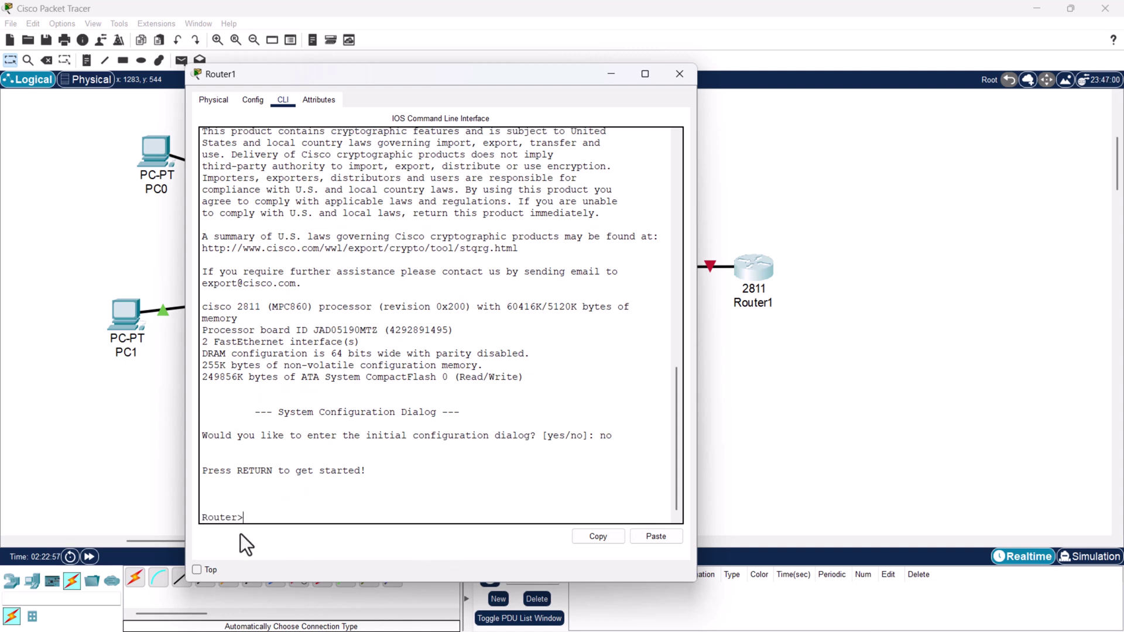
Enter privileged mode with enable, followed by global configuration mode with configure terminal.
{"action": "left_click_drag", "start_coordinate": [205, 519], "coordinate": [251, 519]}
{"action": "left_click", "coordinate": [252, 519]}
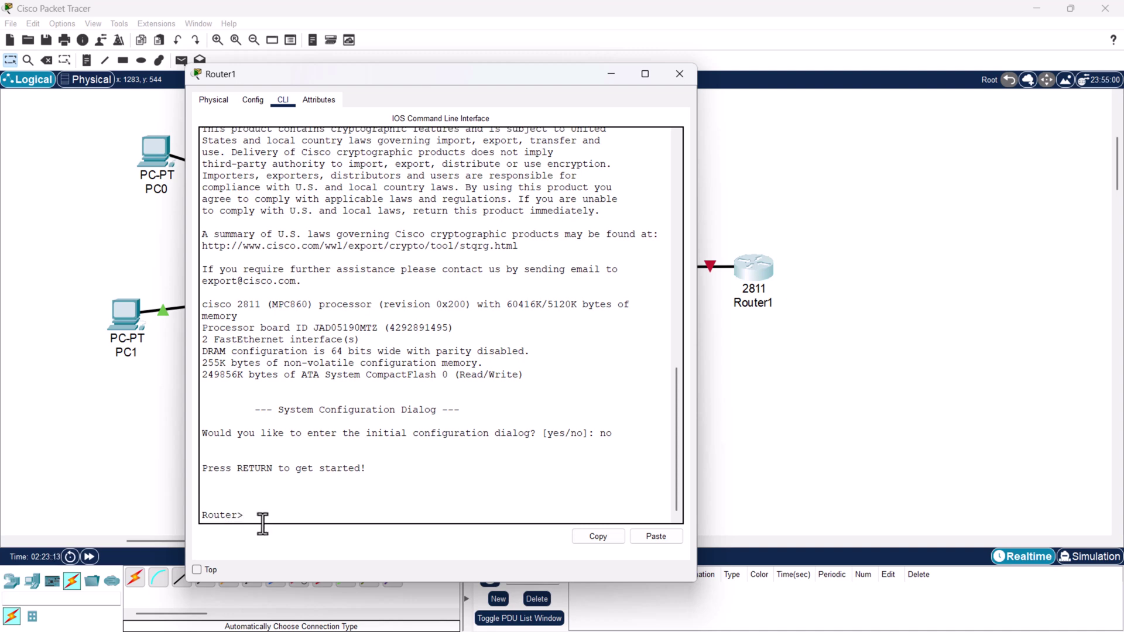
{"action": "type", "text": "enable"}
{"action": "key", "text": "Return"}
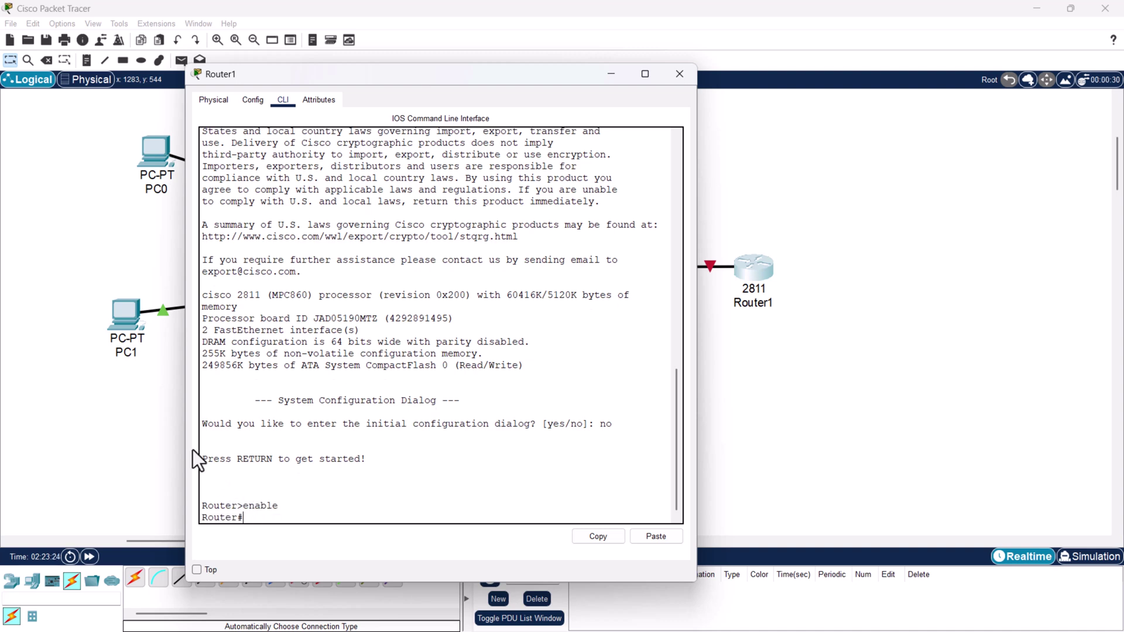
{"action": "type", "text": "configure terminal"}
{"action": "key", "text": "Return"}
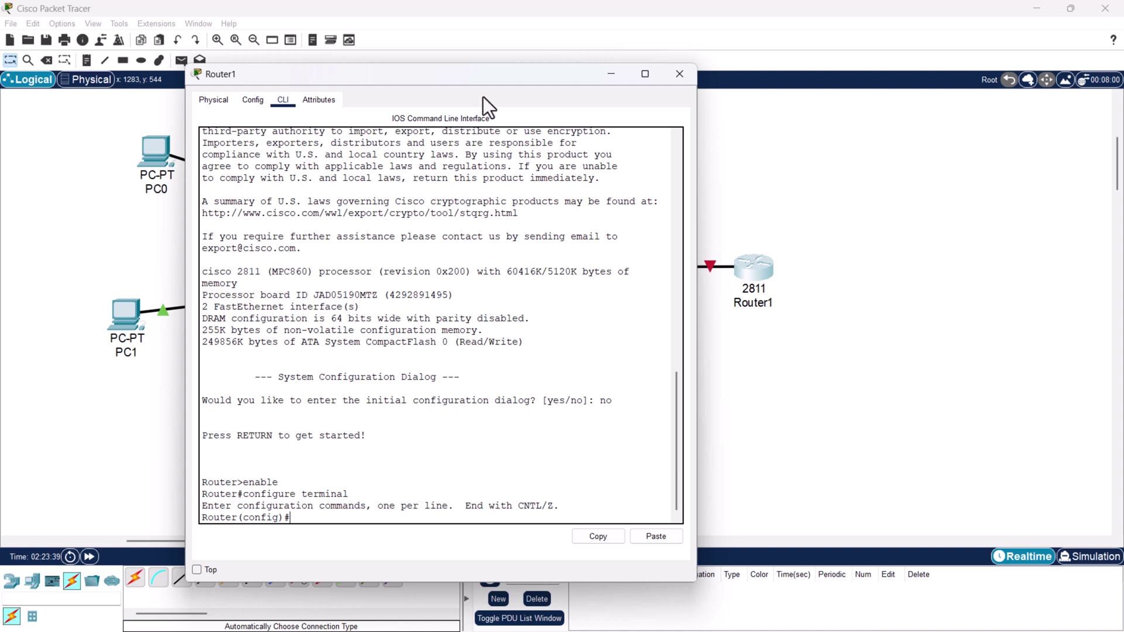
Enter configuration mode for the router's FastEthernet0/0 interface with interface FastEthernet0/0.
{"action": "left_click_drag", "start_coordinate": [487, 78], "coordinate": [423, 58]}
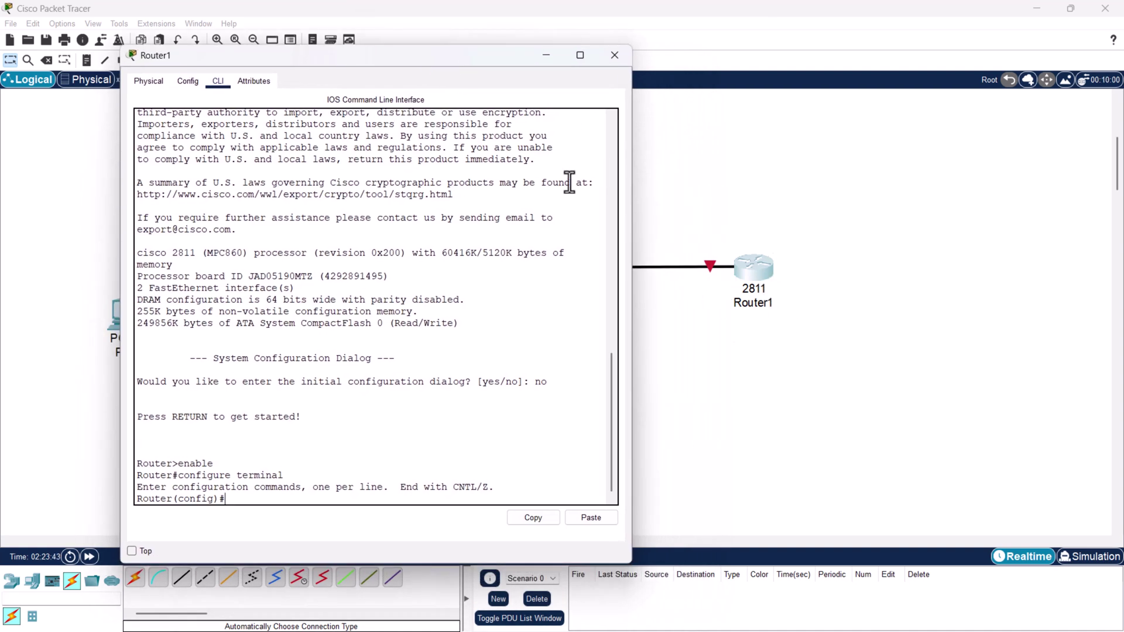
{"action": "left_click_drag", "start_coordinate": [449, 56], "coordinate": [333, 59]}
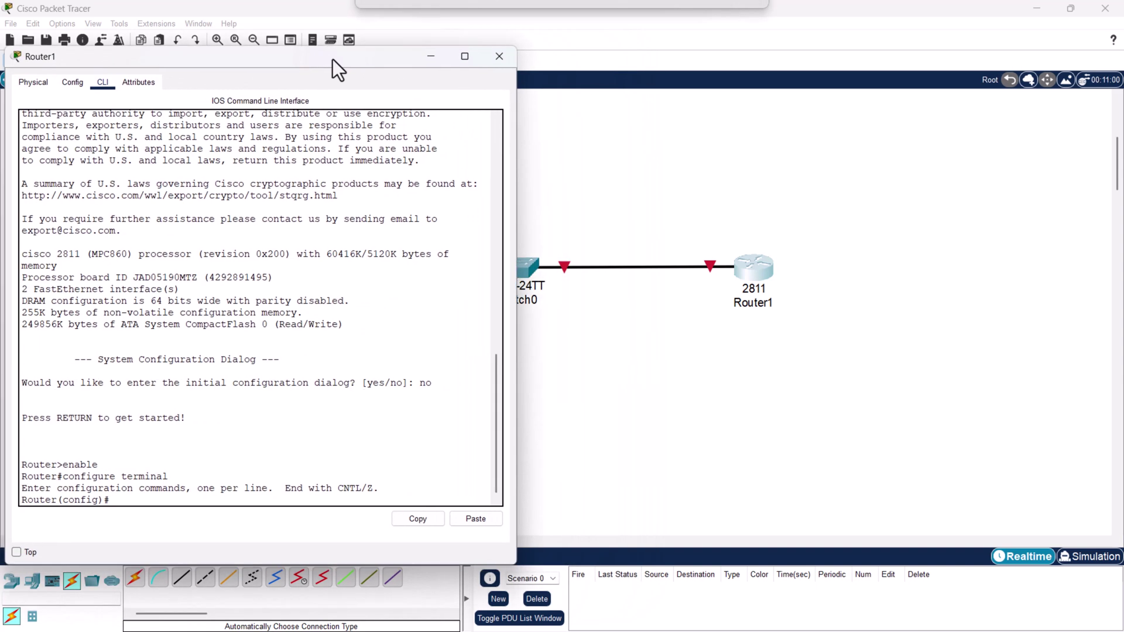
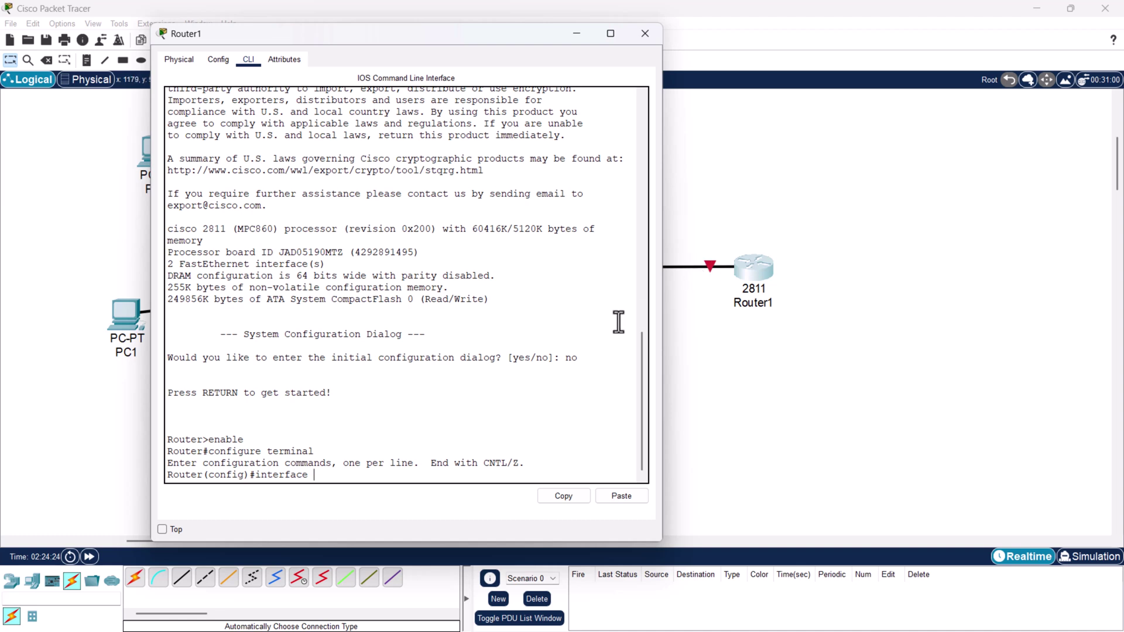
{"action": "key", "text": "Tab"}
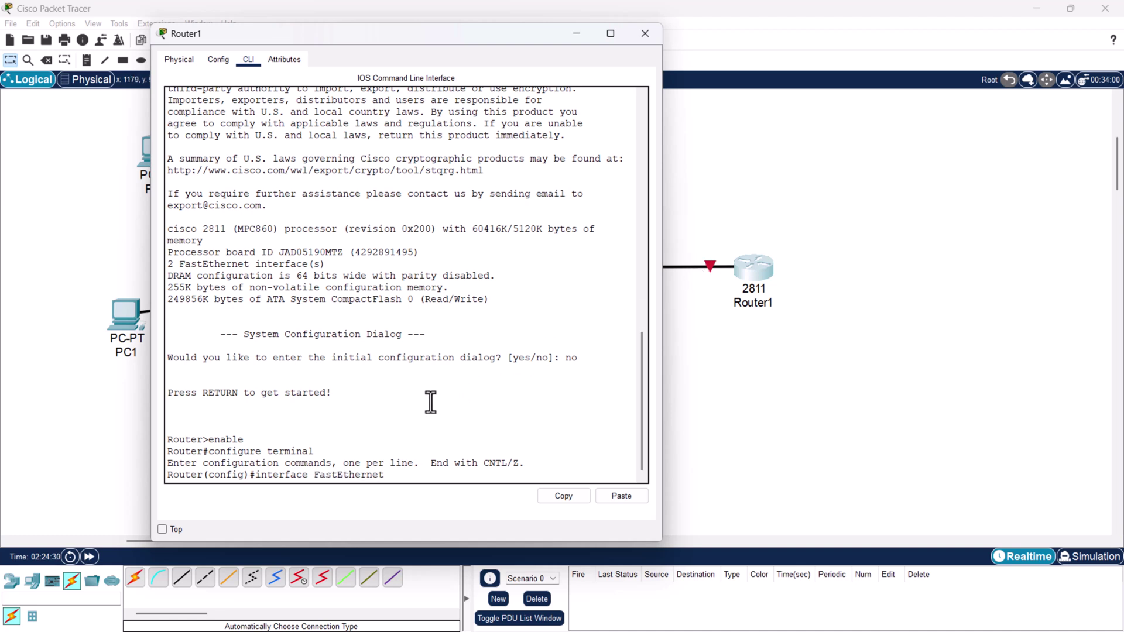
{"action": "type", "text": "0"}
{"action": "mouse_move", "coordinate": [404, 476]}
{"action": "left_mouse_down"}
{"action": "mouse_move", "coordinate": [296, 475]}
{"action": "mouse_move", "coordinate": [414, 477]}
{"action": "mouse_move", "coordinate": [408, 495]}
{"action": "left_mouse_up"}
{"action": "type", "text": "/0"}
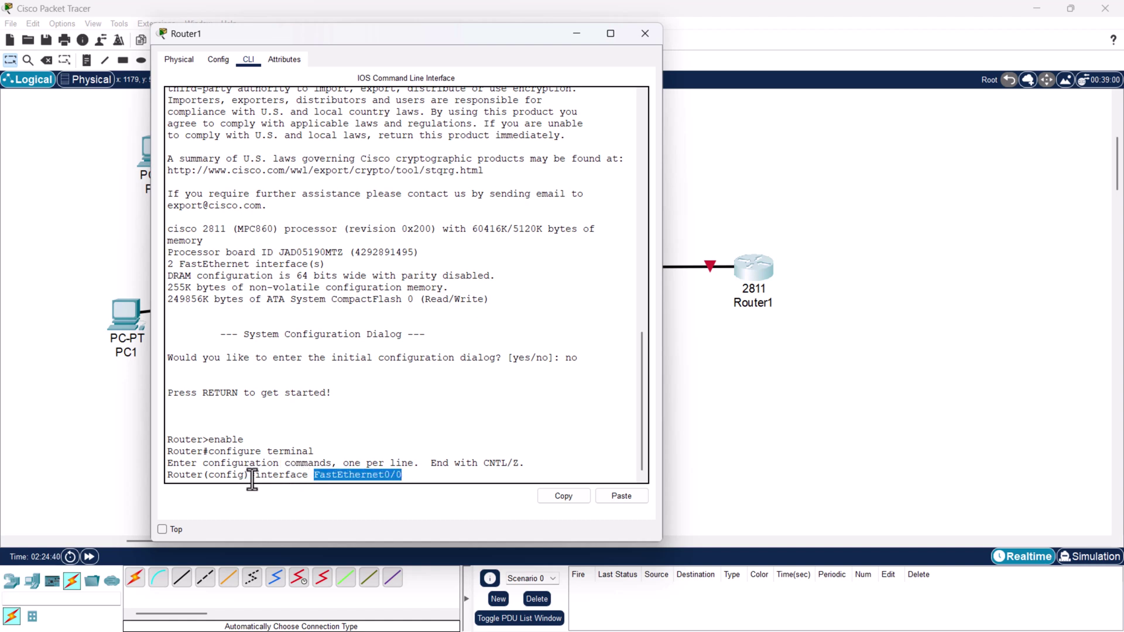
{"action": "left_click", "coordinate": [421, 479]}
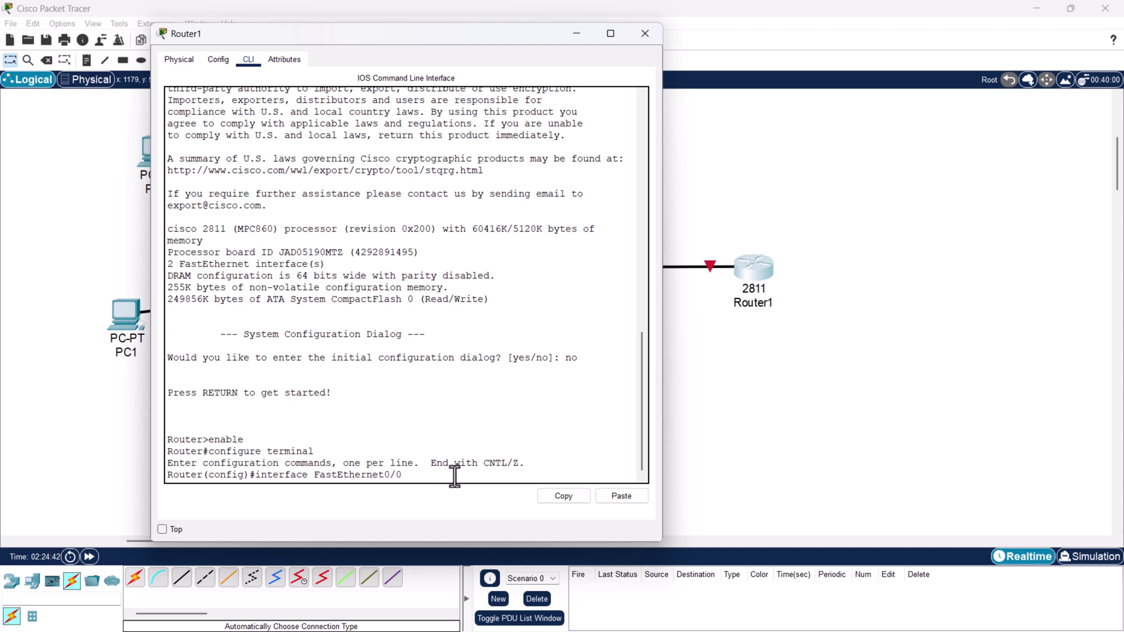
{"action": "key", "text": "Return"}
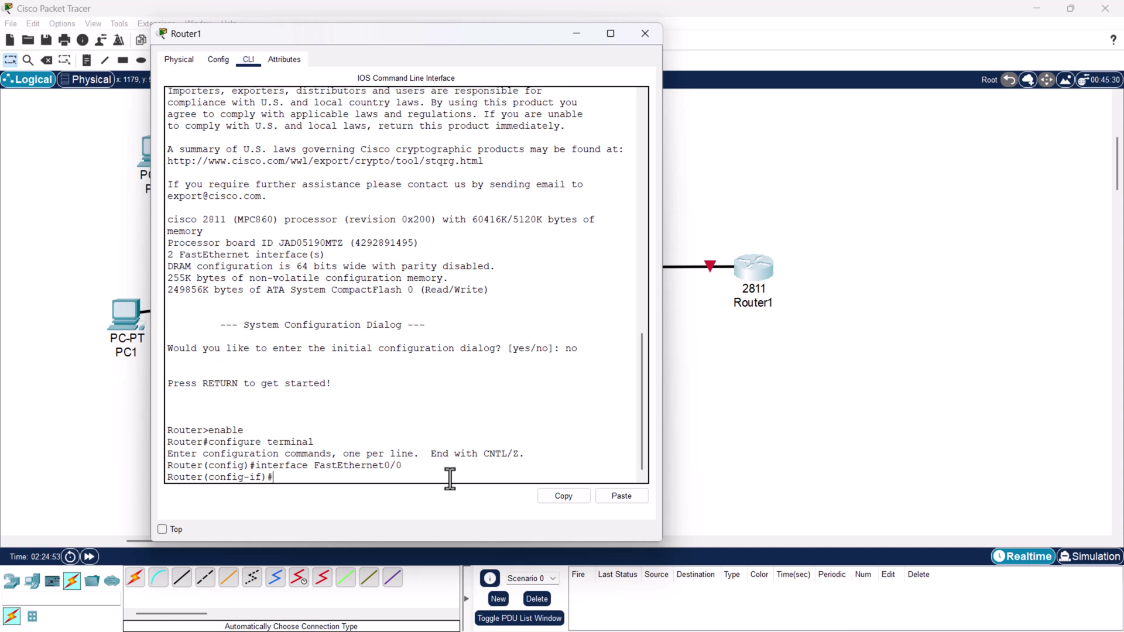
Assign the IP address 192.168.1.1 with subnet mask 255.255.255.0 to the FastEthernet0/0 interface.
{"action": "type", "text": "ip address 192.168"}
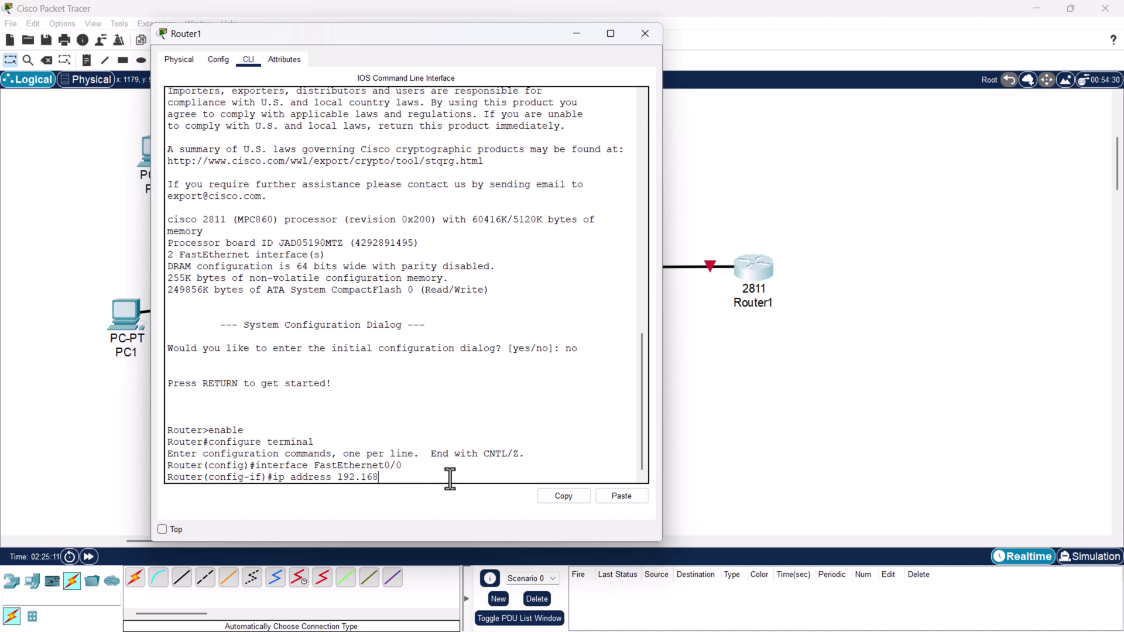
{"action": "type", "text": ".1.1 255.255.255."}
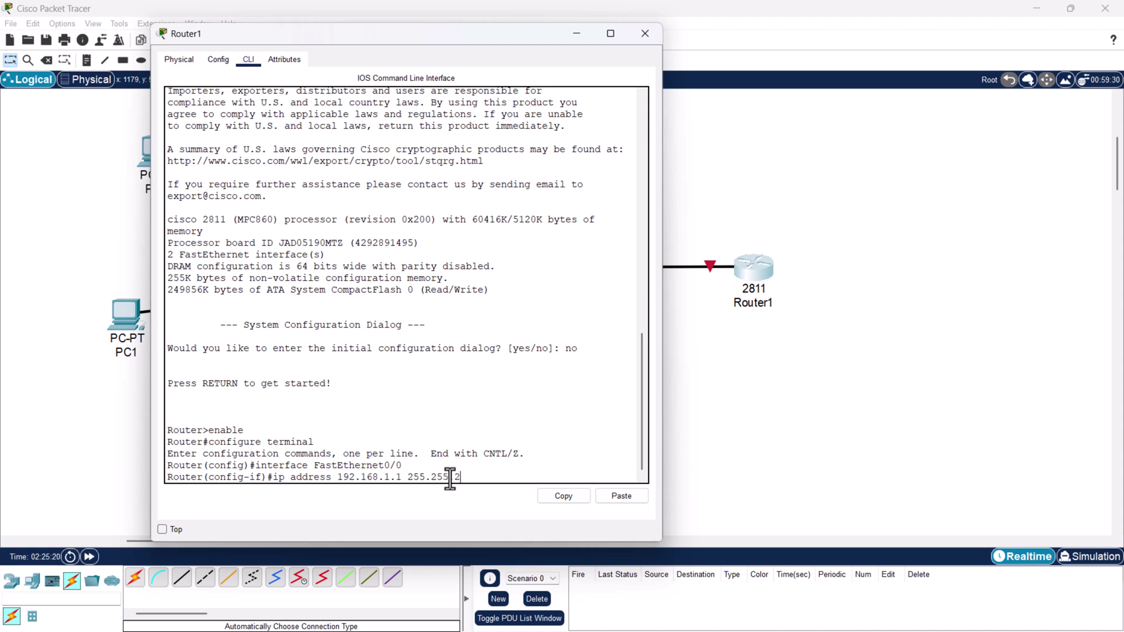
{"action": "type", "text": "0"}
{"action": "left_click_drag", "start_coordinate": [273, 477], "coordinate": [484, 478]}
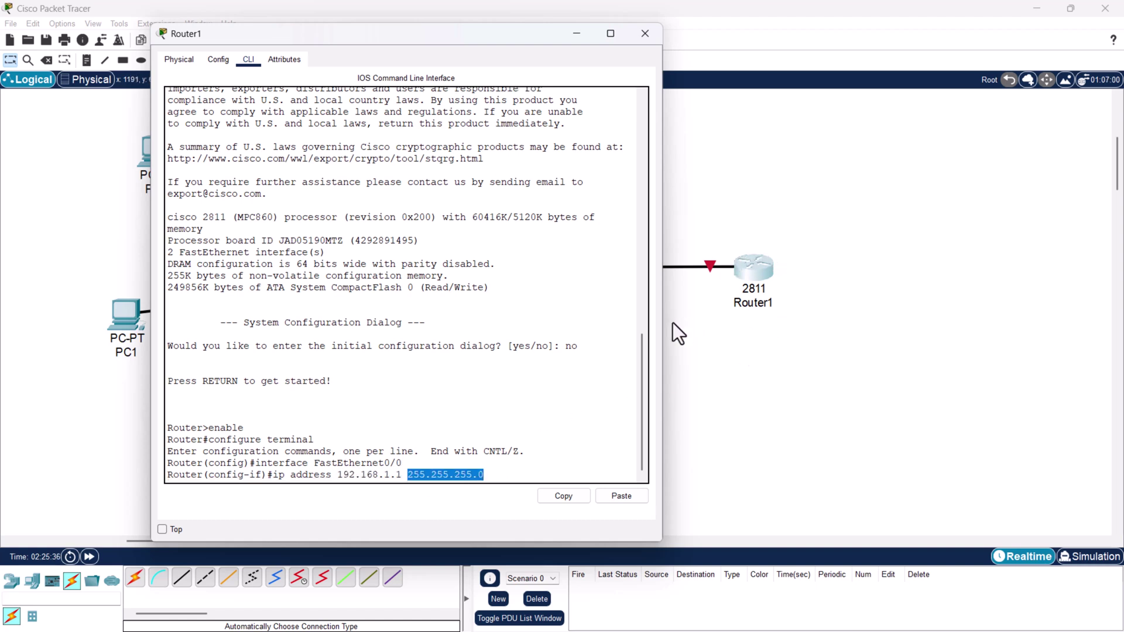
{"action": "left_click", "coordinate": [506, 476]}
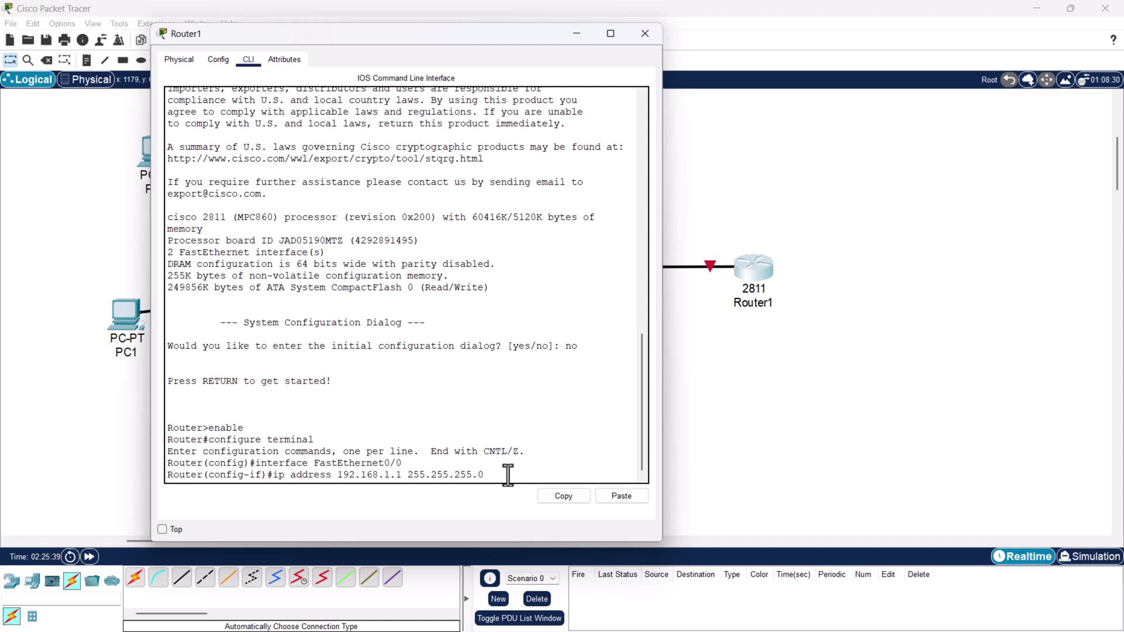
{"action": "key", "text": "Return"}
{"action": "left_click_drag", "start_coordinate": [277, 466], "coordinate": [299, 454]}
{"action": "left_click", "coordinate": [443, 466]}
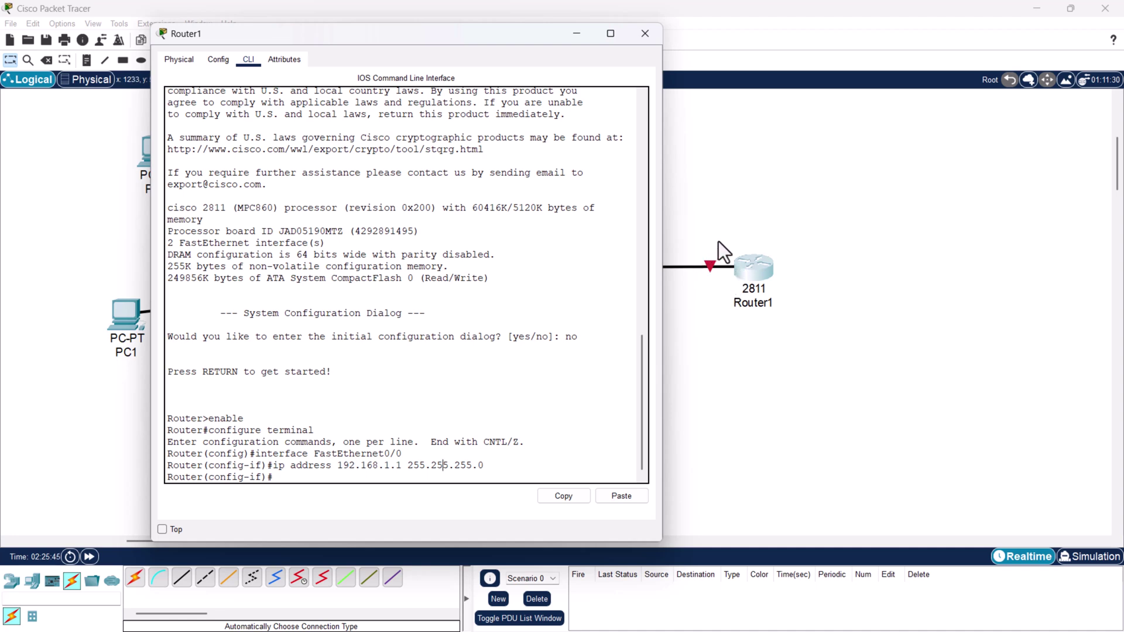
Bring the FastEthernet0/0 interface up with no shutdown and close the router's window.
{"action": "left_click", "coordinate": [316, 475]}
{"action": "type", "text": "no shutdown"}
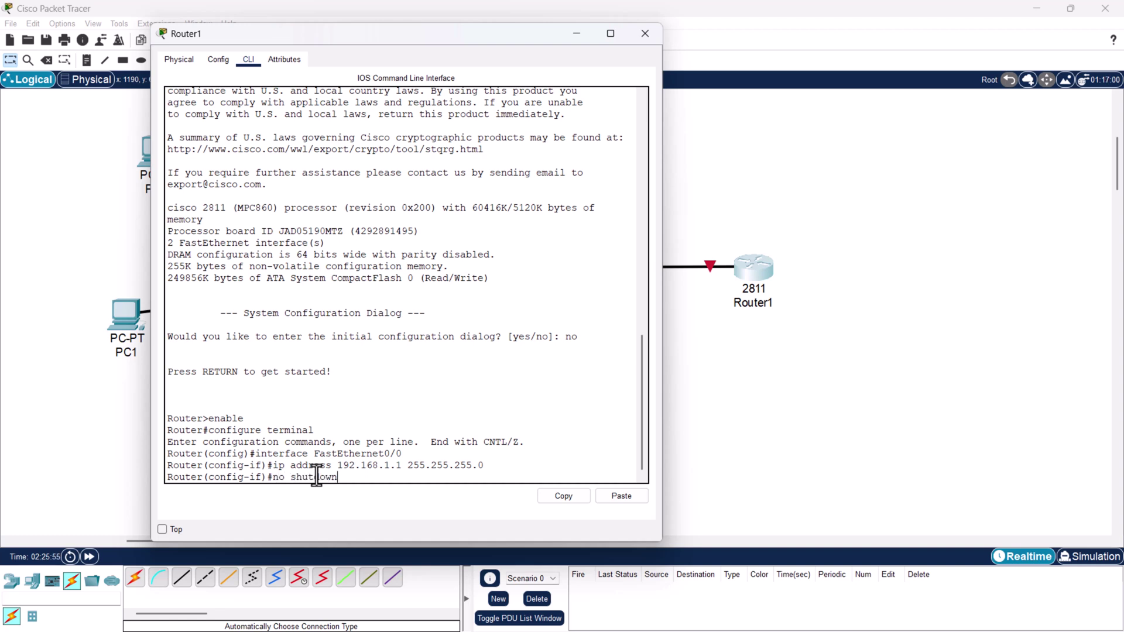
{"action": "key", "text": "Return"}
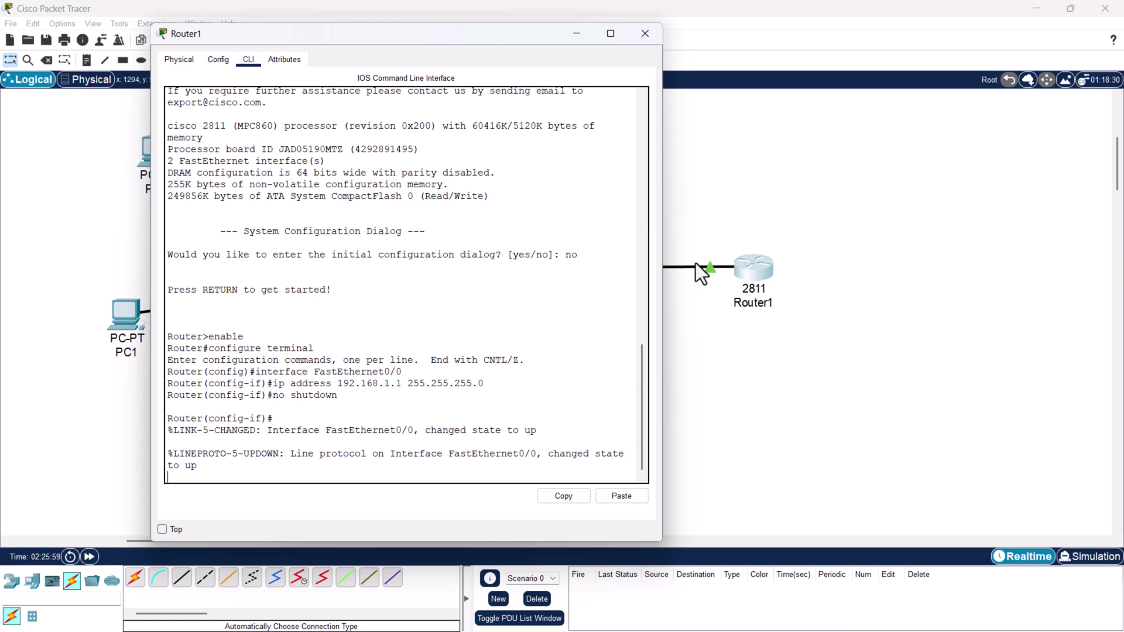
{"action": "left_click_drag", "start_coordinate": [529, 37], "coordinate": [385, 35]}
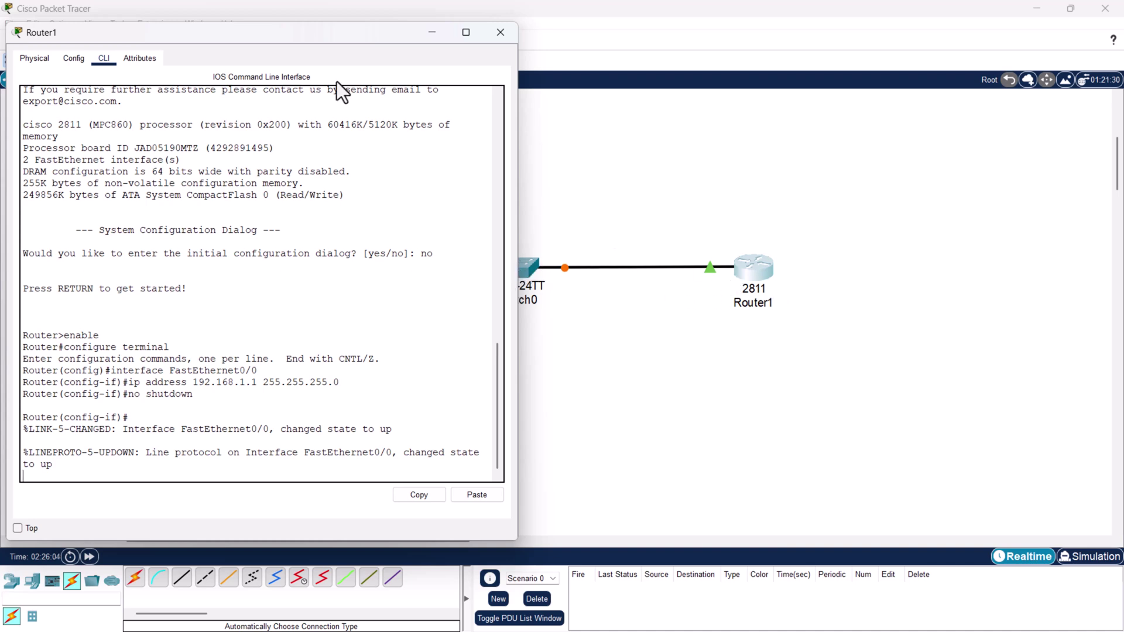
{"action": "left_click_drag", "start_coordinate": [305, 37], "coordinate": [448, 26]}
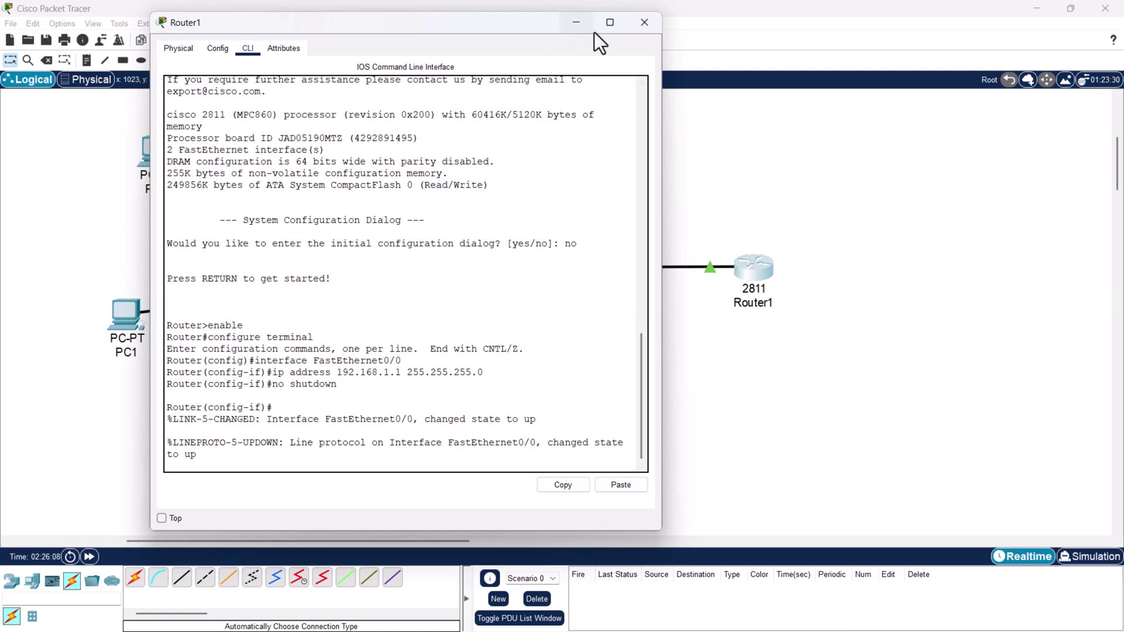
{"action": "left_click", "coordinate": [644, 25]}
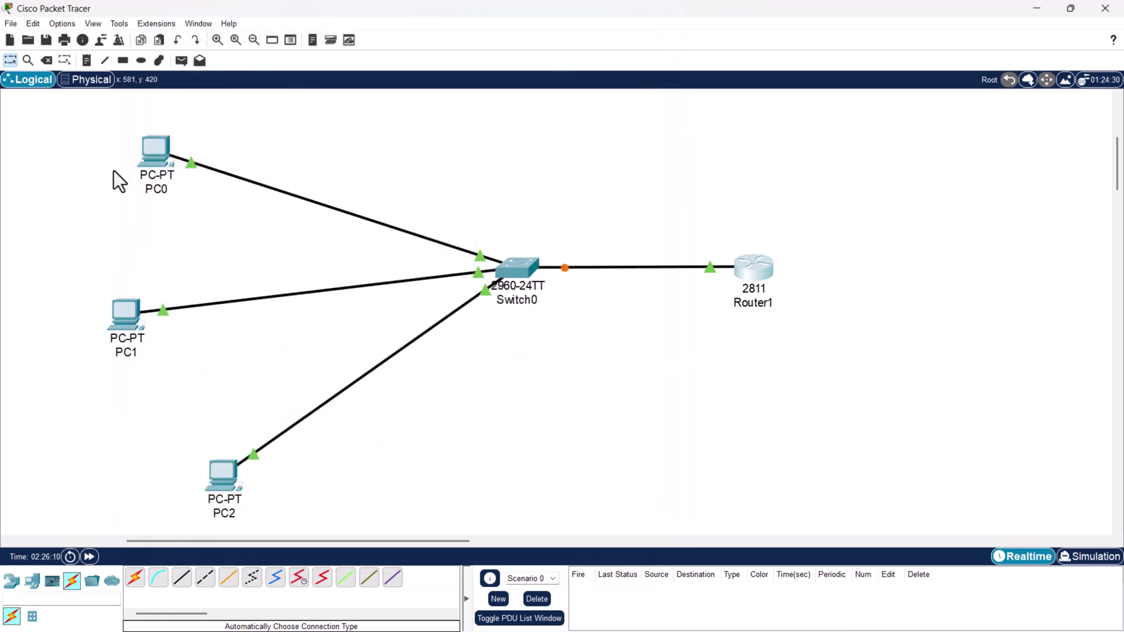
Place a text note reading 192.168.1.1 in the topology just below Router1.
{"action": "left_click", "coordinate": [87, 61]}
{"action": "left_click", "coordinate": [727, 337]}
{"action": "type", "text": "19"}
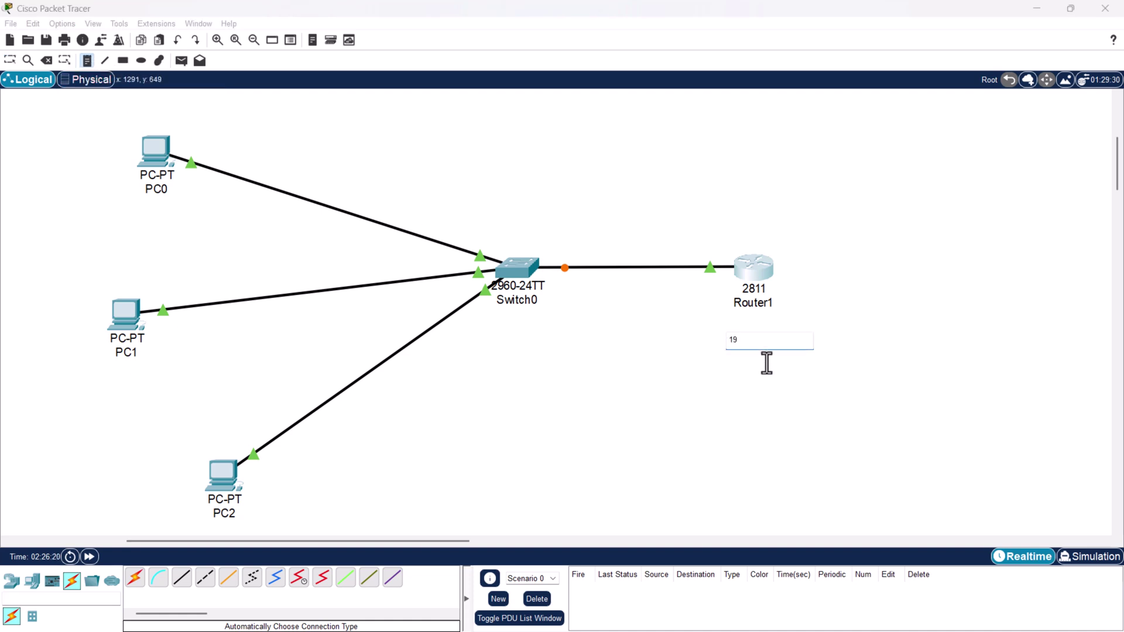
{"action": "type", "text": "2.168.1.1"}
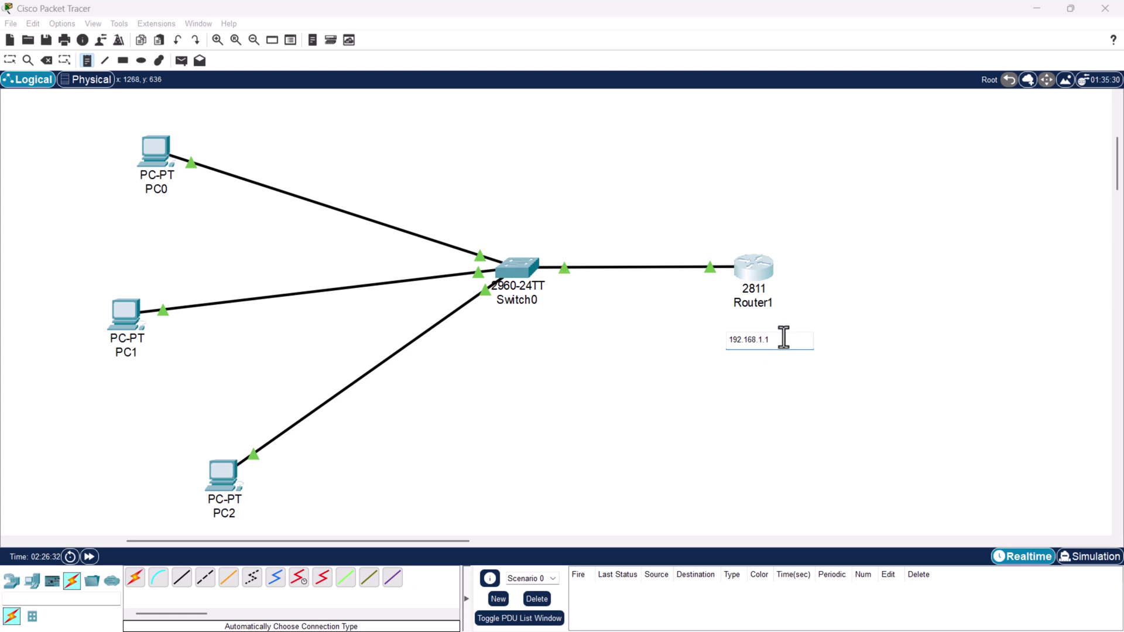
{"action": "left_click", "coordinate": [14, 60]}
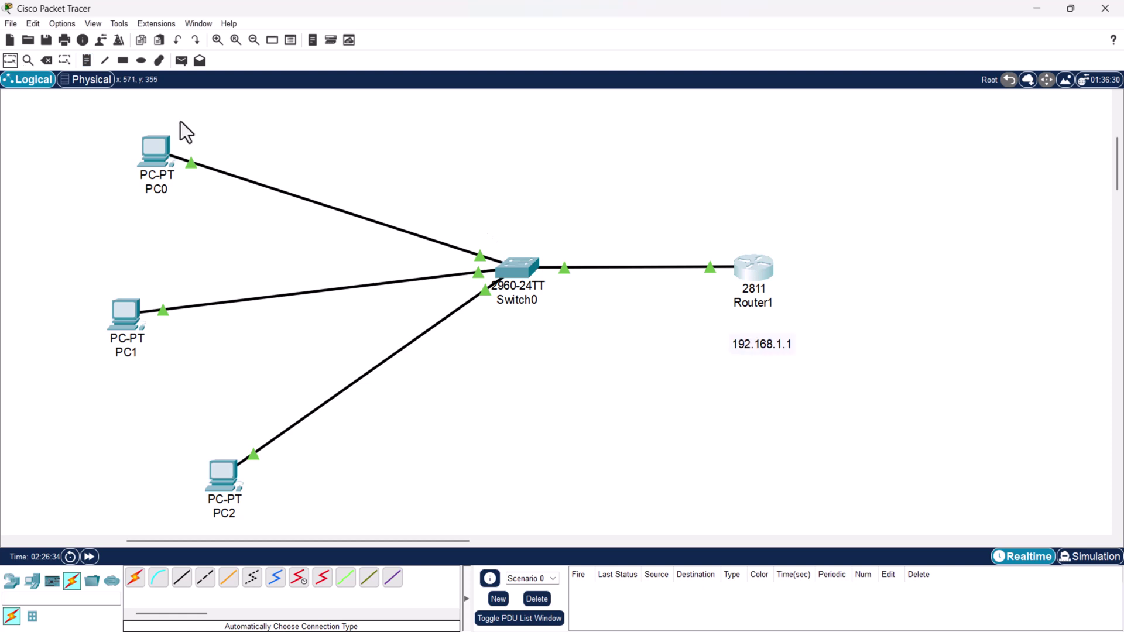
{"action": "left_click_drag", "start_coordinate": [779, 351], "coordinate": [738, 322]}
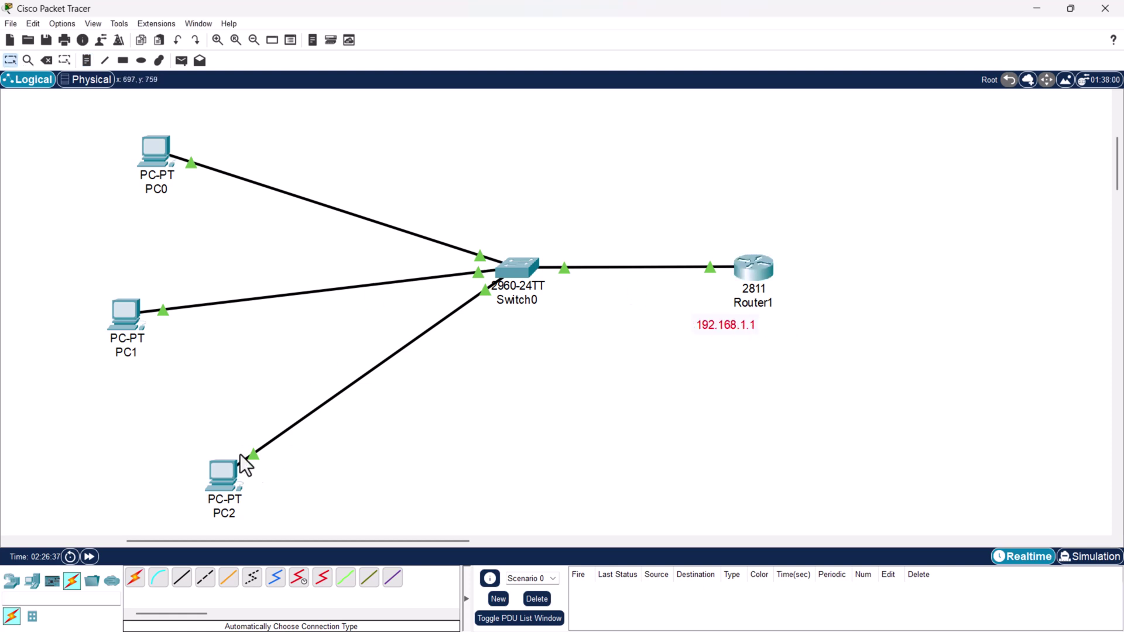
Reopen Router1's command line at a fresh prompt and move its window so the router stays visible.
{"action": "left_click", "coordinate": [759, 269]}
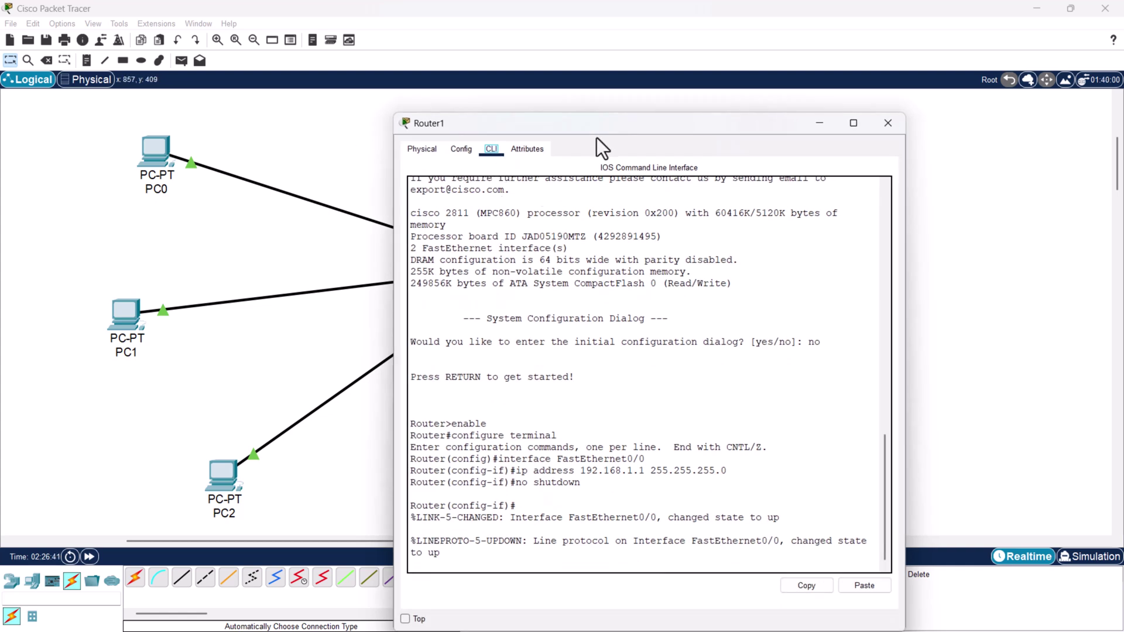
{"action": "left_click_drag", "start_coordinate": [562, 118], "coordinate": [416, 36]}
{"action": "key", "text": "Return"}
{"action": "left_click_drag", "start_coordinate": [264, 463], "coordinate": [297, 462]}
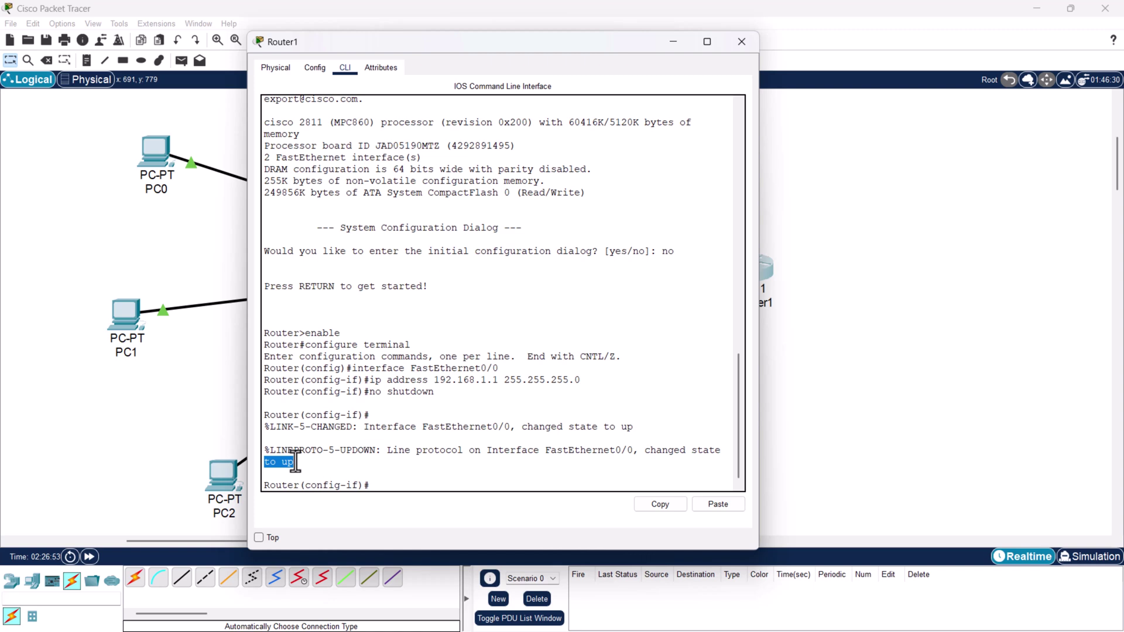
{"action": "left_click_drag", "start_coordinate": [552, 42], "coordinate": [439, 43]}
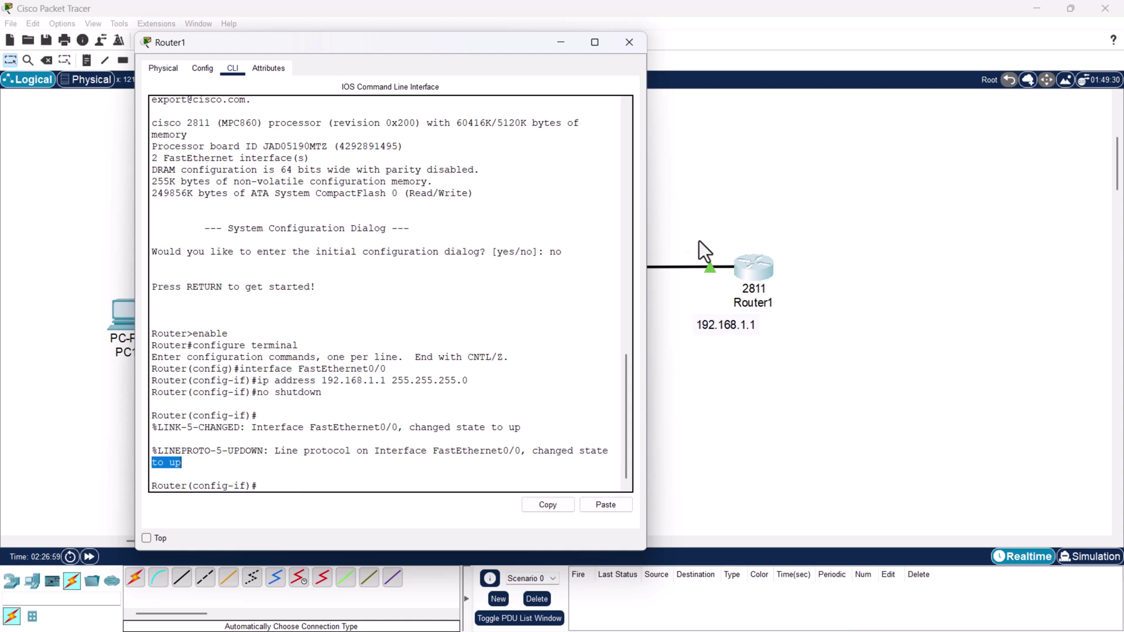
{"action": "left_click", "coordinate": [792, 394]}
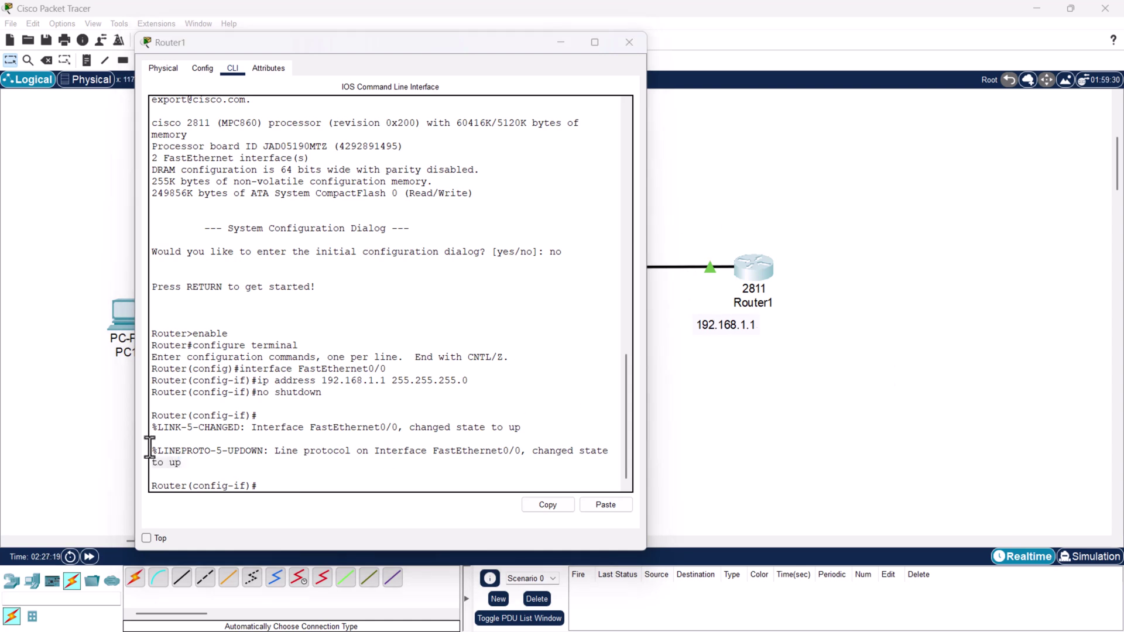
{"action": "left_click", "coordinate": [243, 454]}
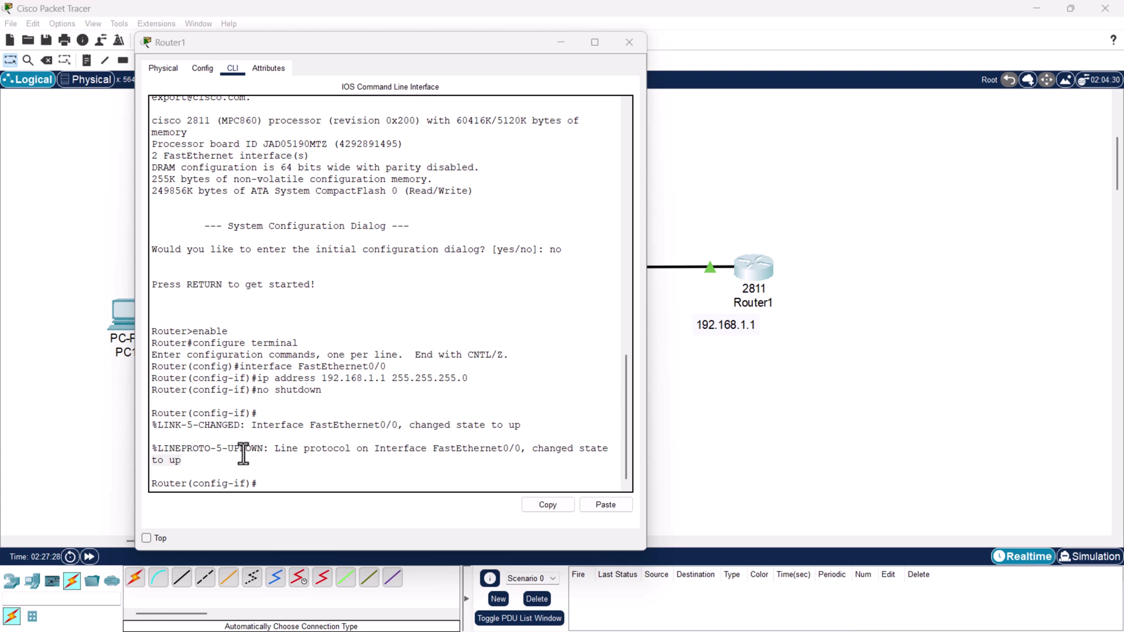
{"action": "left_click_drag", "start_coordinate": [357, 40], "coordinate": [423, 44]}
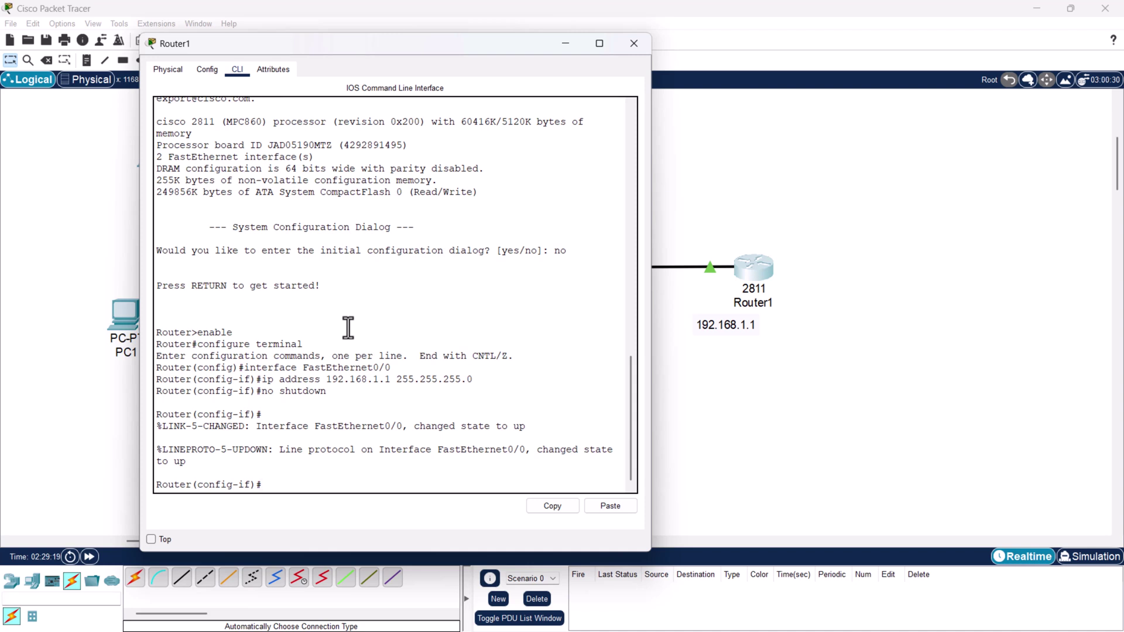
Create a DHCP pool named LAN_POOL on the router and enter its configuration mode.
{"action": "type", "text": "ip dhcp pool LAN_P"}
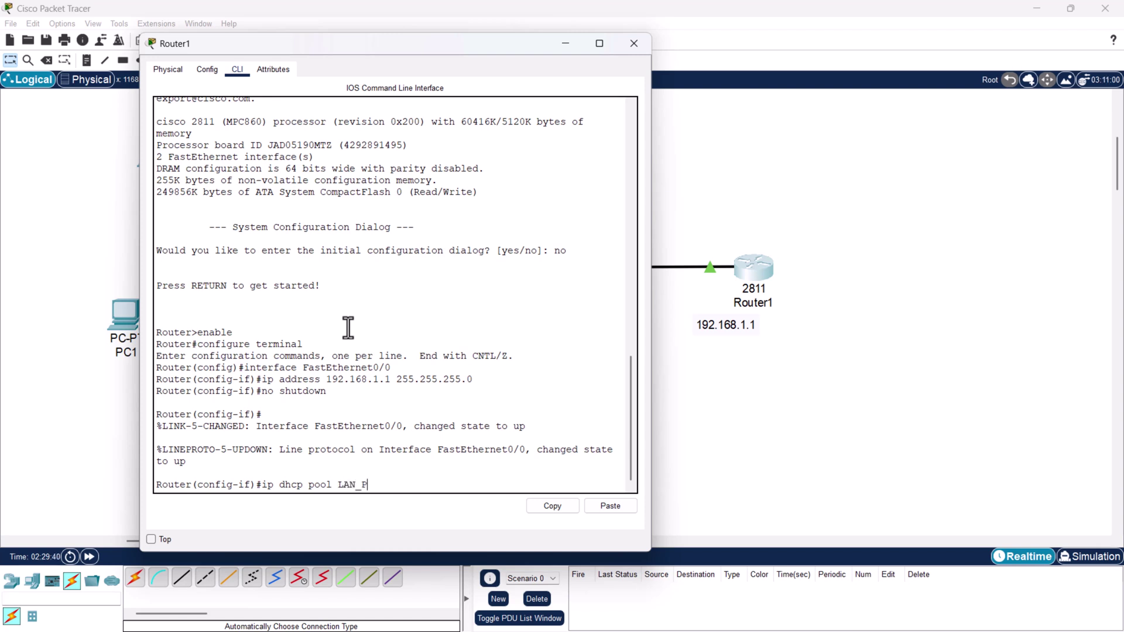
{"action": "type", "text": "OOL"}
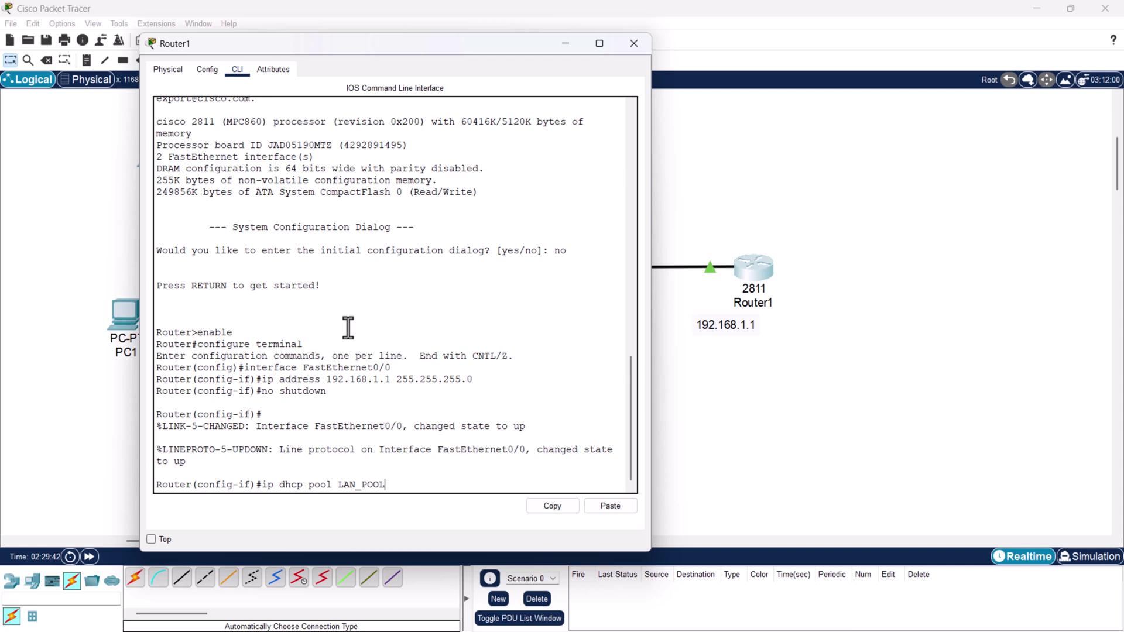
{"action": "left_click_drag", "start_coordinate": [338, 485], "coordinate": [390, 486]}
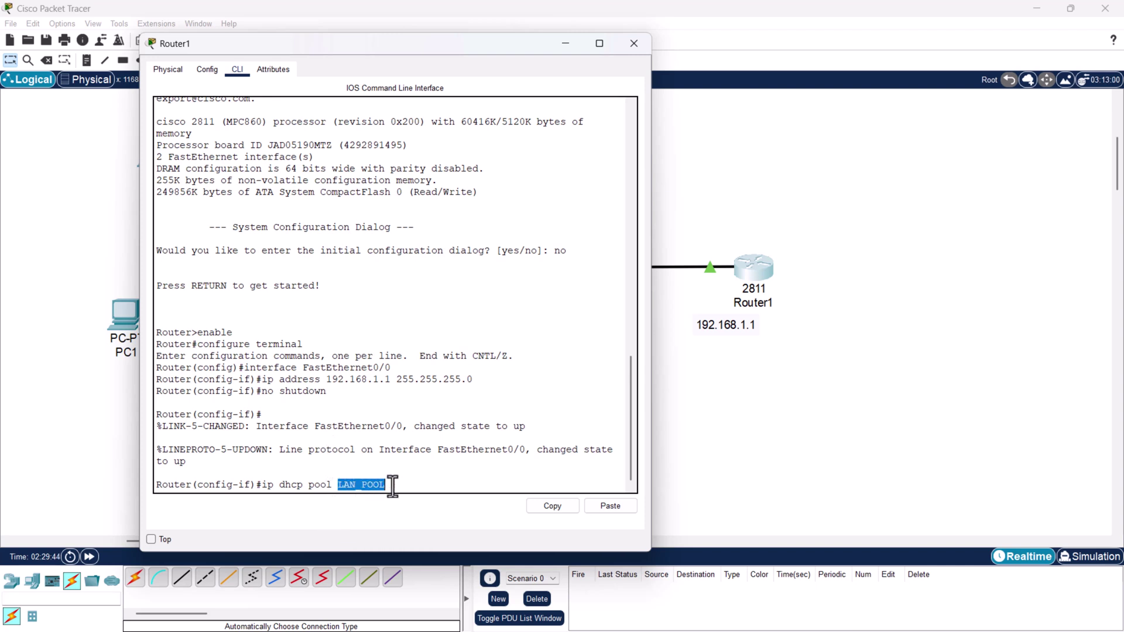
{"action": "left_click", "coordinate": [389, 486]}
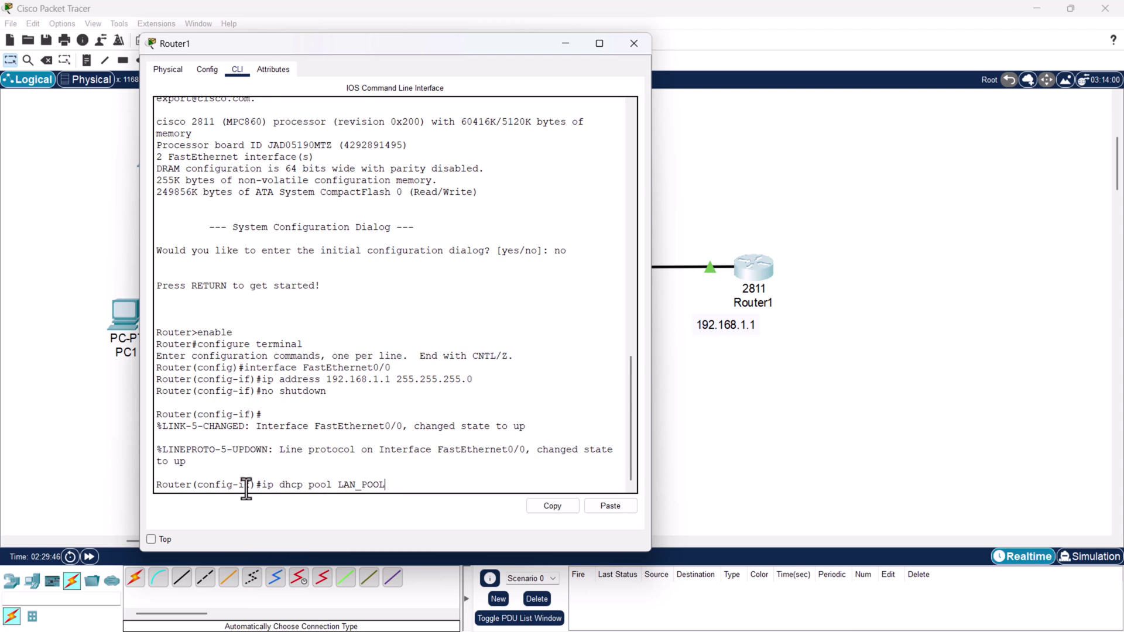
{"action": "left_click_drag", "start_coordinate": [282, 484], "coordinate": [406, 490]}
{"action": "left_click", "coordinate": [417, 487]}
{"action": "key", "text": "Return"}
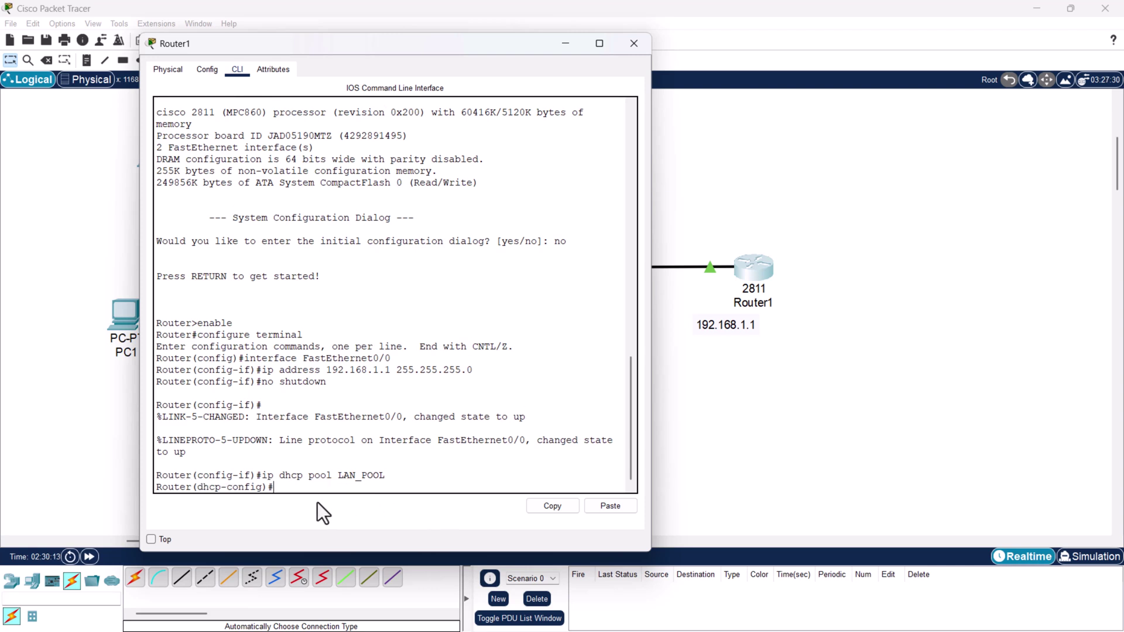
Define the DHCP pool's network as 192.168.1.0 with subnet mask 255.255.255.0.
{"action": "type", "text": "network 192.168.1.0 255.2"}
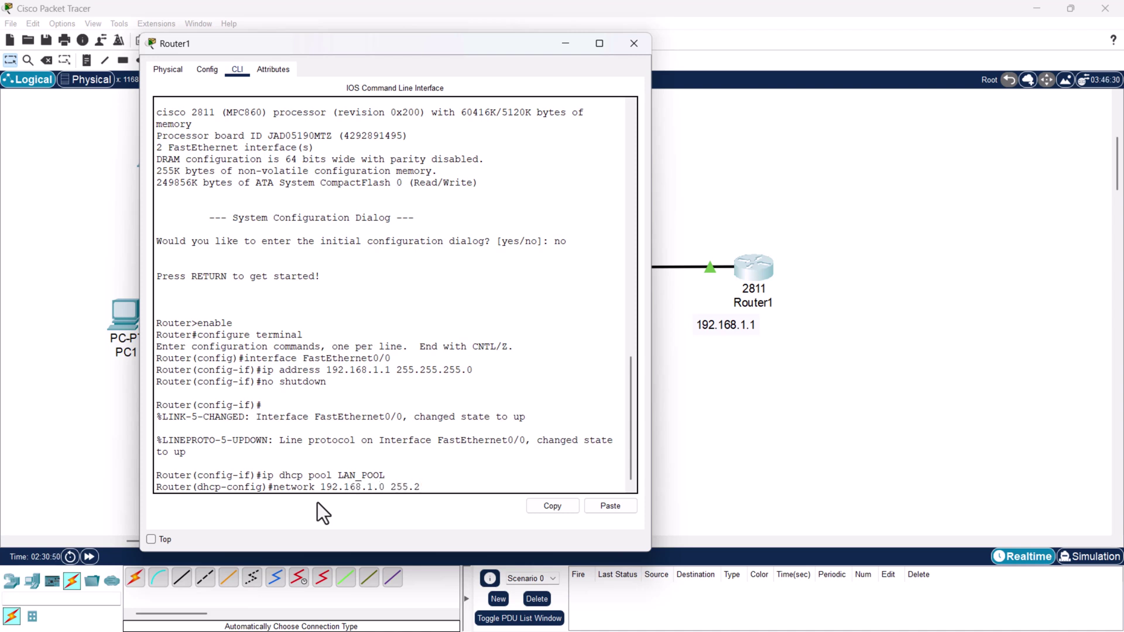
{"action": "type", "text": "55.255.0"}
{"action": "left_click", "coordinate": [297, 487]}
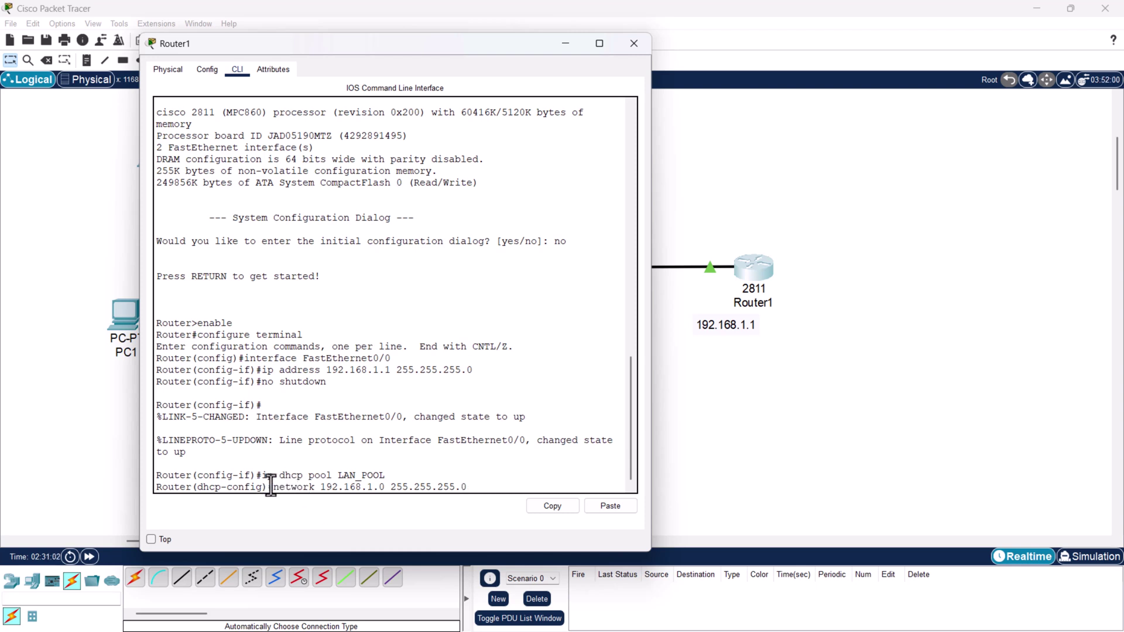
{"action": "left_click_drag", "start_coordinate": [272, 492], "coordinate": [386, 483]}
{"action": "double_click", "coordinate": [385, 486]}
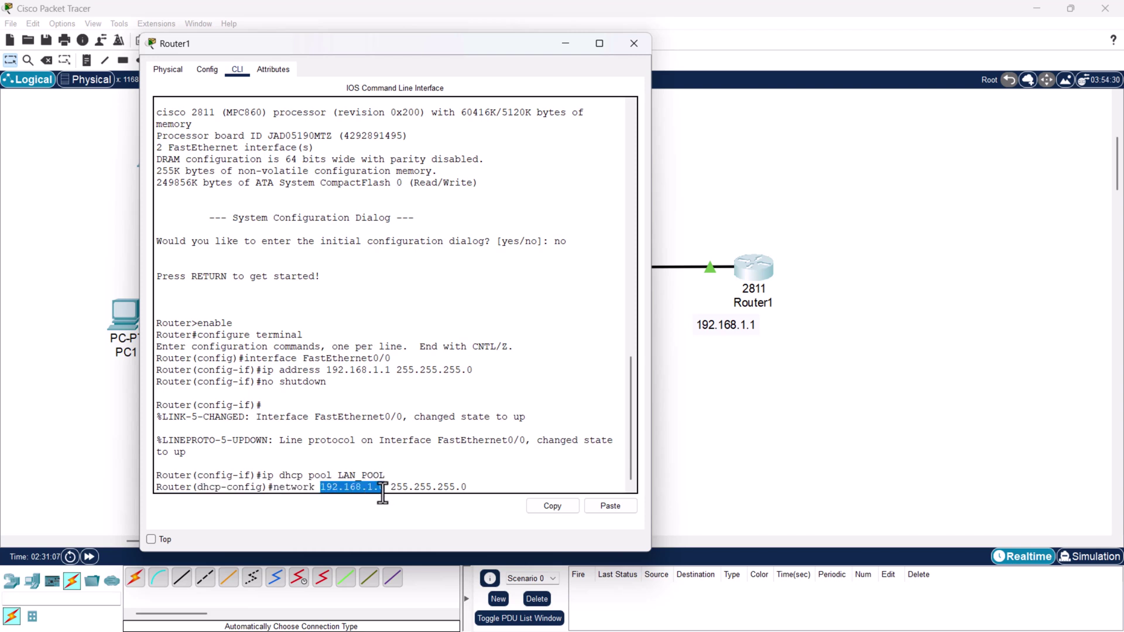
{"action": "left_click_drag", "start_coordinate": [391, 489], "coordinate": [461, 489]}
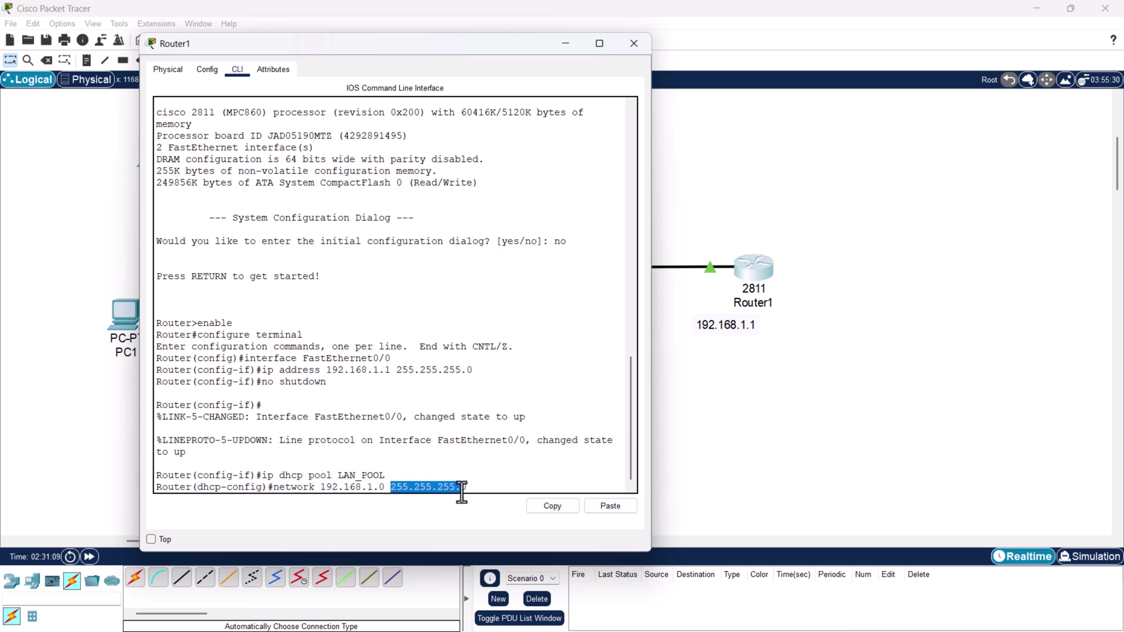
{"action": "left_click", "coordinate": [315, 490]}
{"action": "left_click_drag", "start_coordinate": [320, 490], "coordinate": [385, 491]}
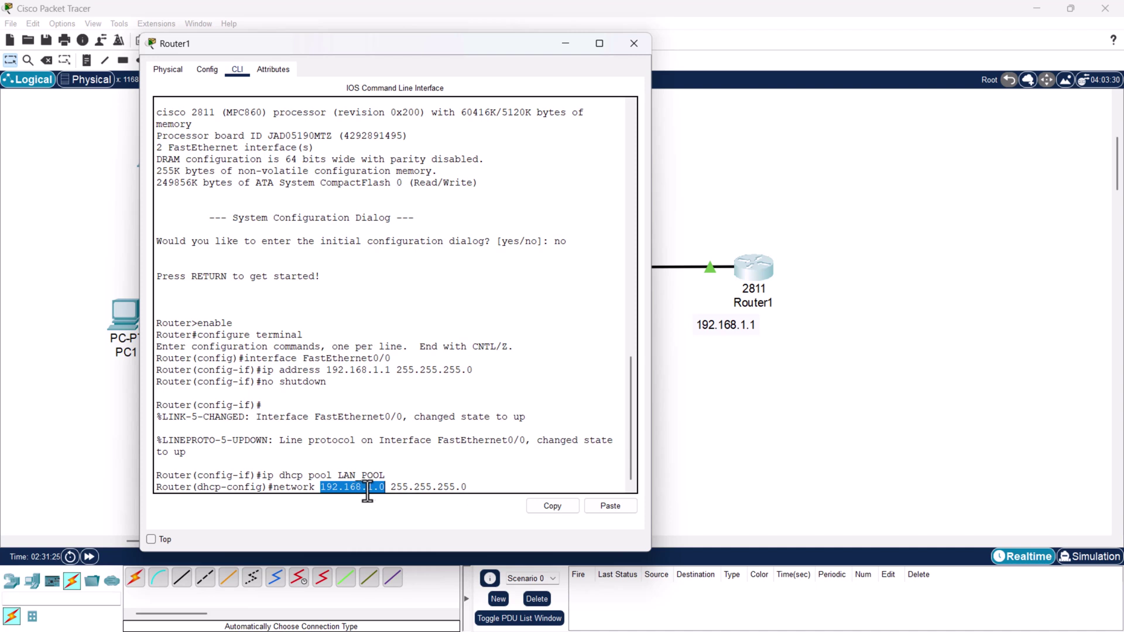
{"action": "left_click", "coordinate": [413, 488]}
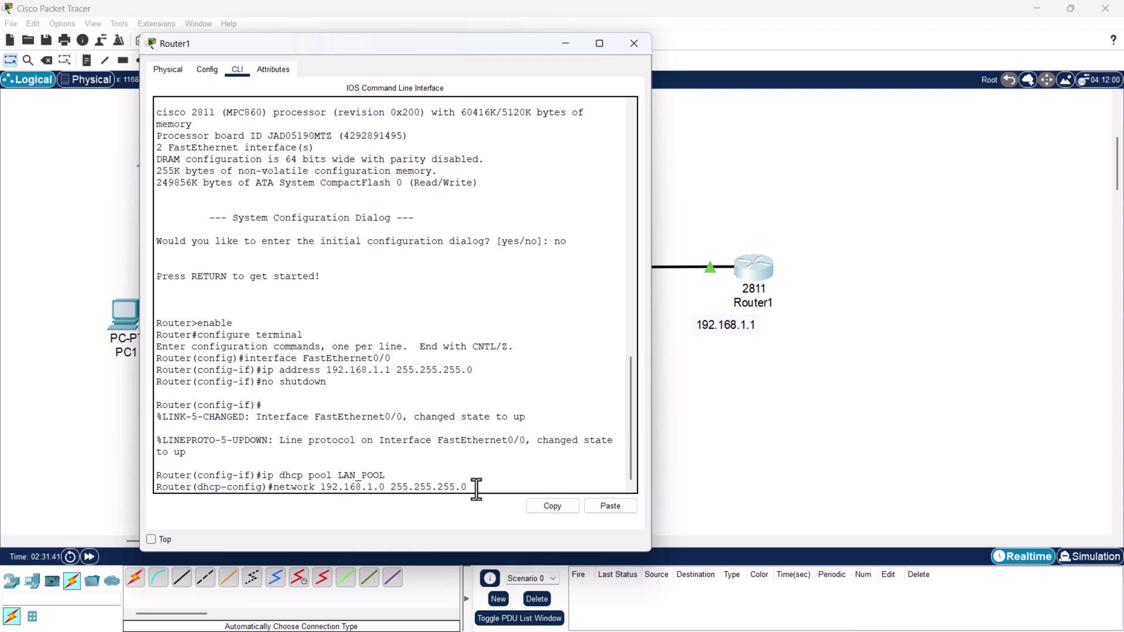
{"action": "key", "text": "Return"}
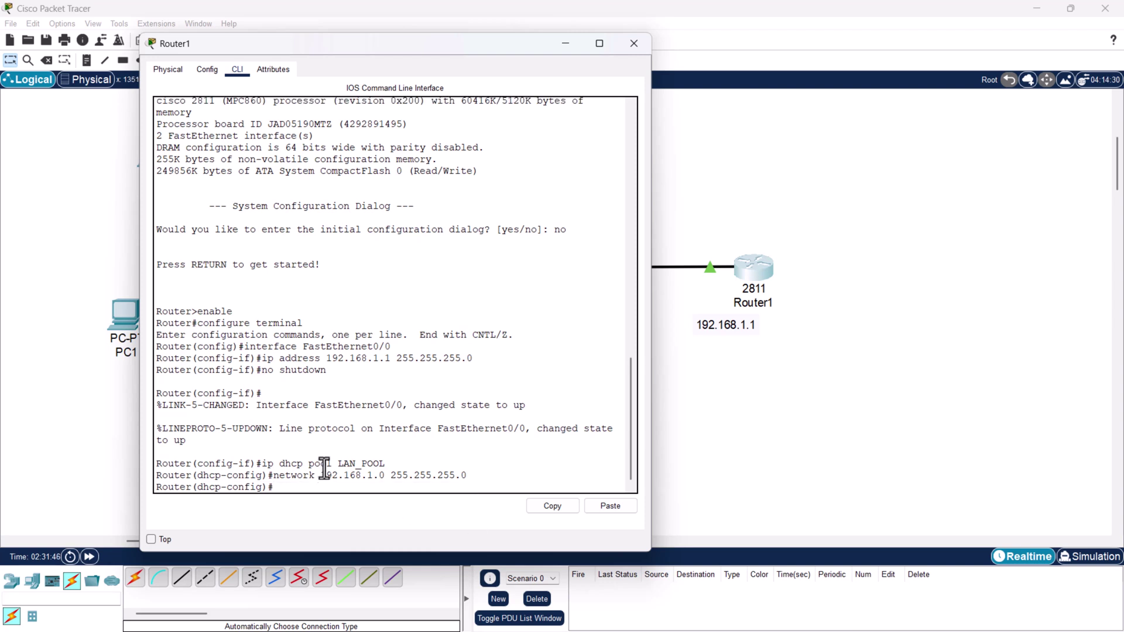
Set the DHCP pool's default router to 192.168.1.1, correcting the misspelled default-router command.
{"action": "left_click_drag", "start_coordinate": [279, 464], "coordinate": [303, 464]}
{"action": "left_click", "coordinate": [283, 486]}
{"action": "type", "text": "defaul-router"}
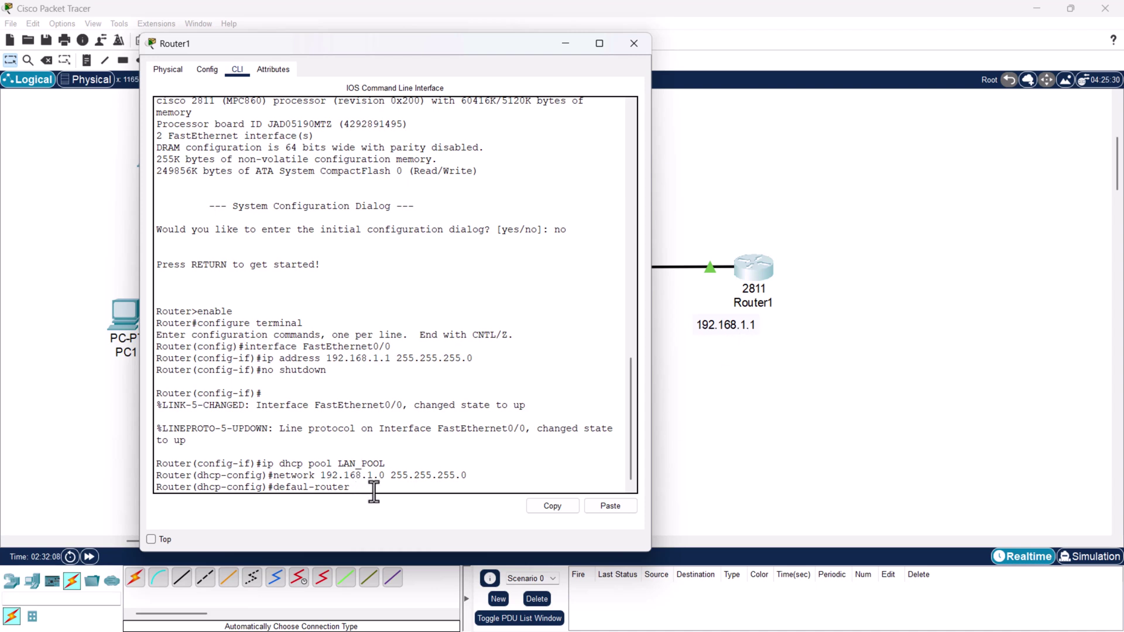
{"action": "type", "text": "192.168.1.1"}
{"action": "key", "text": "Return"}
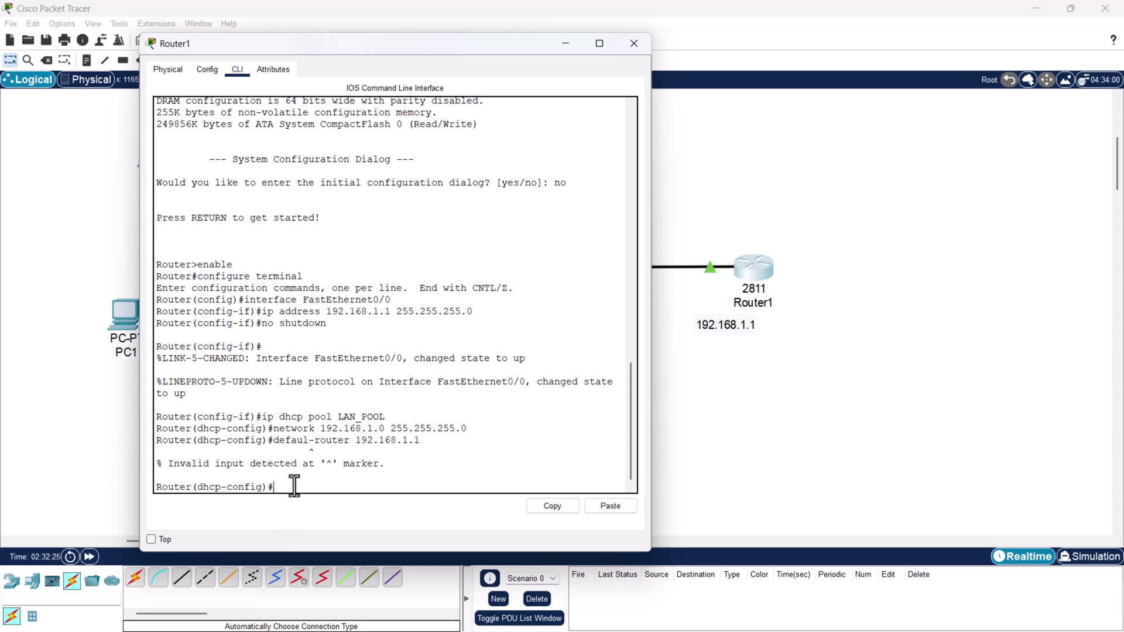
{"action": "key", "text": "Up"}
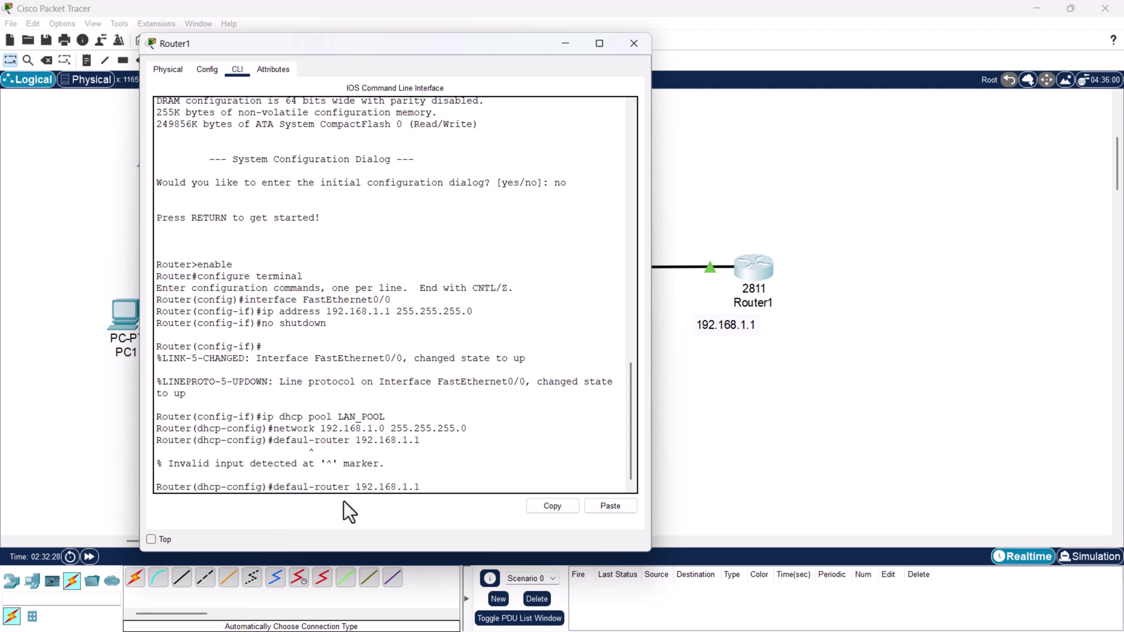
{"action": "type", "text": "t"}
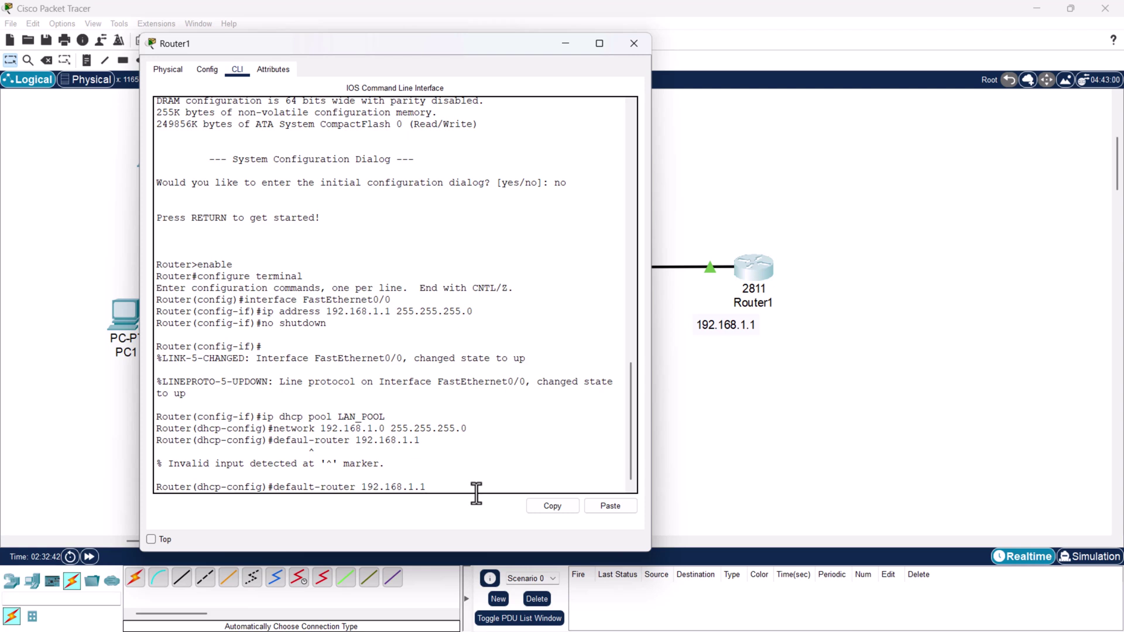
{"action": "key", "text": "Return"}
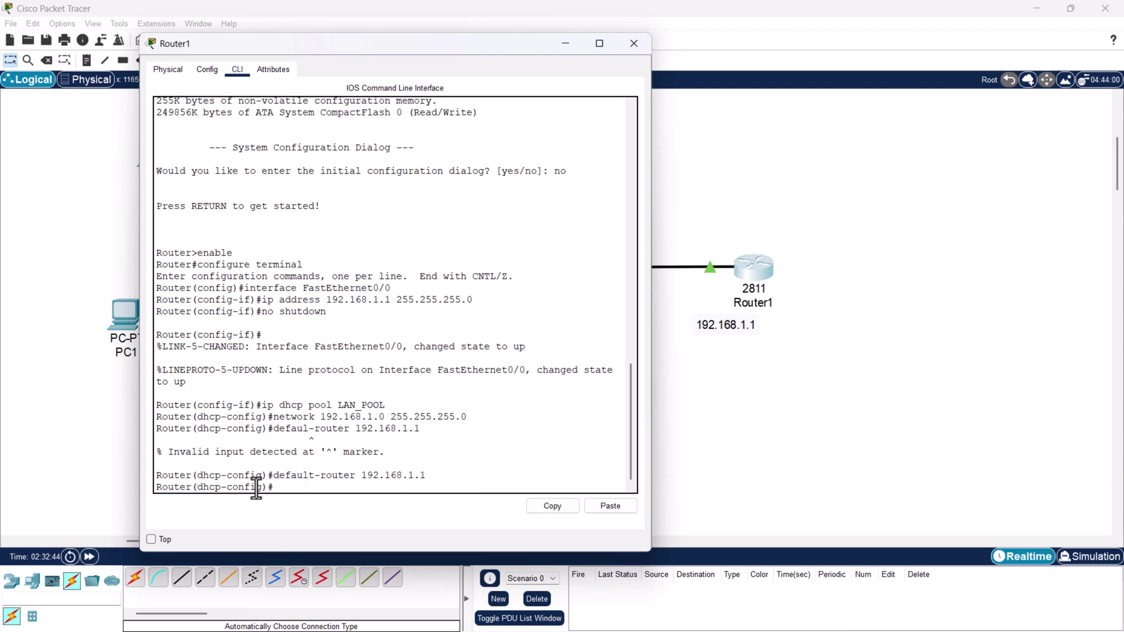
{"action": "left_click_drag", "start_coordinate": [272, 475], "coordinate": [428, 472]}
{"action": "left_click", "coordinate": [308, 472]}
{"action": "left_click_drag", "start_coordinate": [276, 475], "coordinate": [354, 476]}
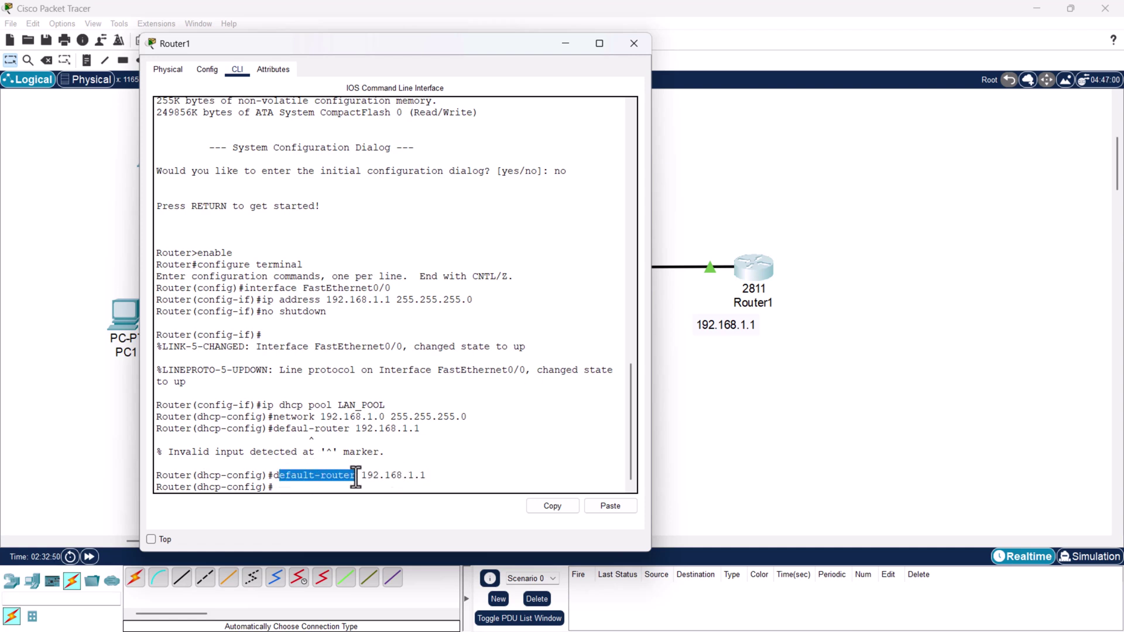
{"action": "left_click", "coordinate": [360, 485]}
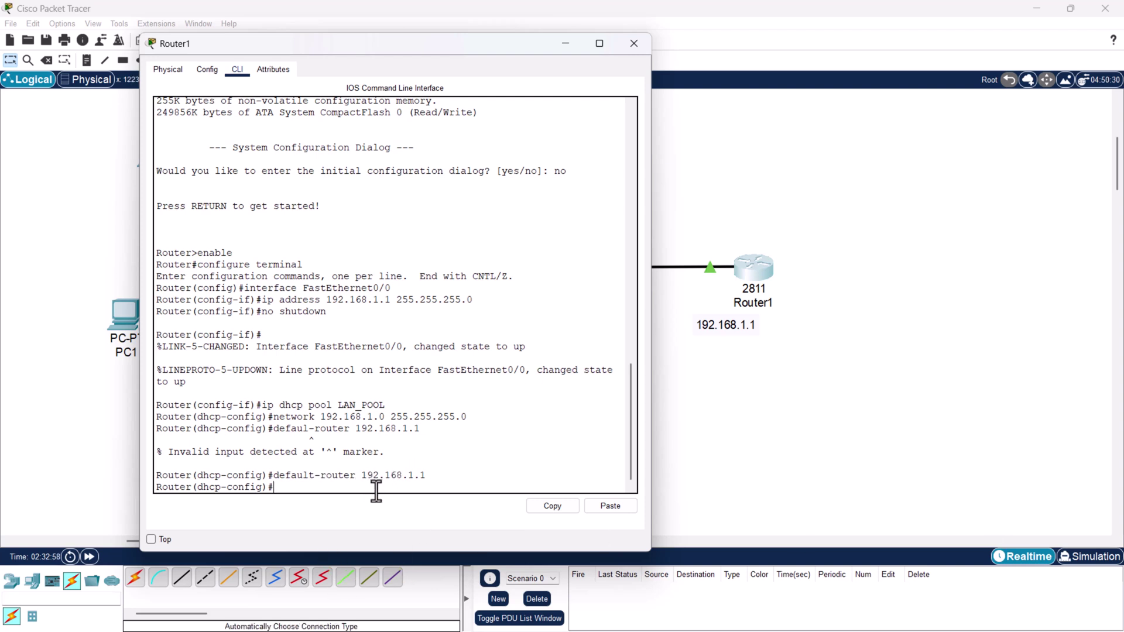
Move the router's window to uncover the PCs and set the DHCP pool's DNS server to 8.8.8.8.
{"action": "left_click_drag", "start_coordinate": [369, 49], "coordinate": [543, 51]}
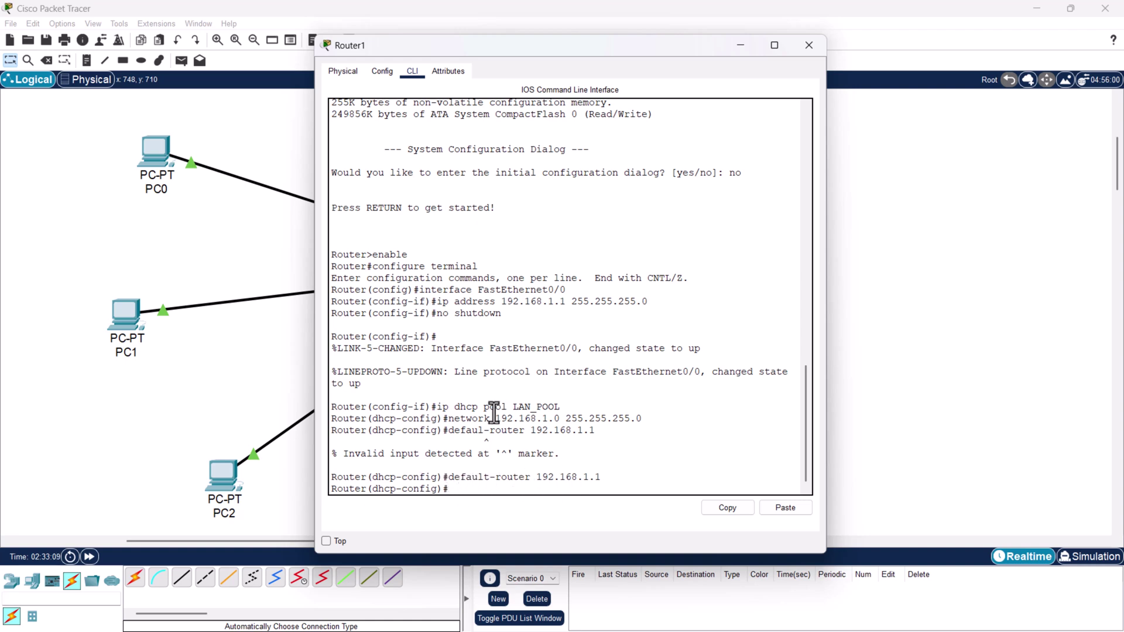
{"action": "left_click_drag", "start_coordinate": [495, 418], "coordinate": [551, 421]}
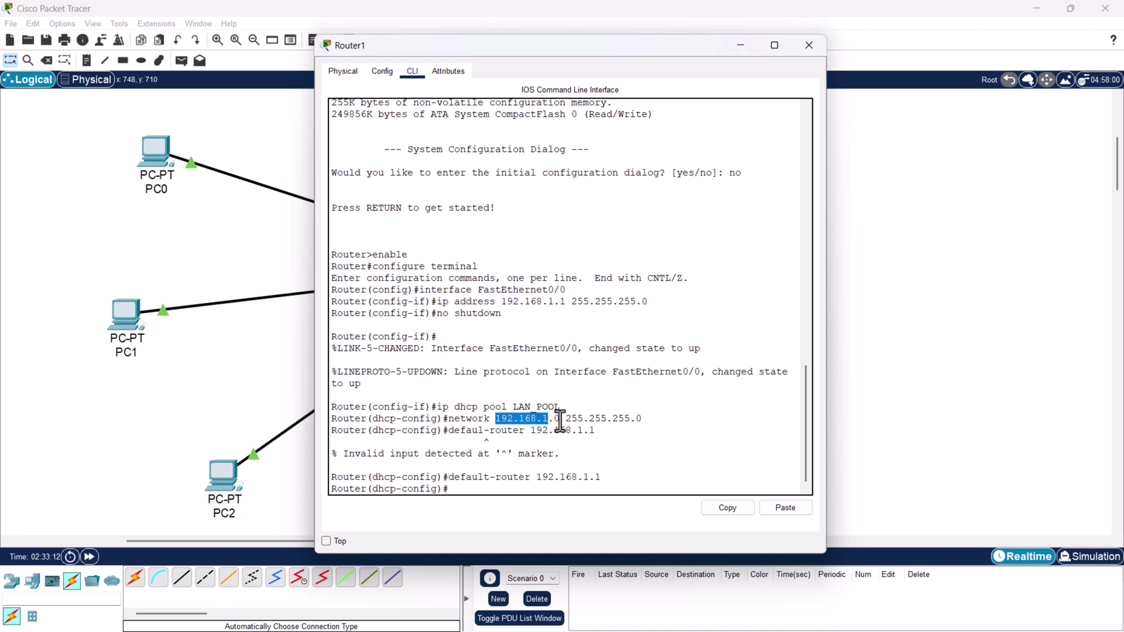
{"action": "left_click", "coordinate": [482, 492]}
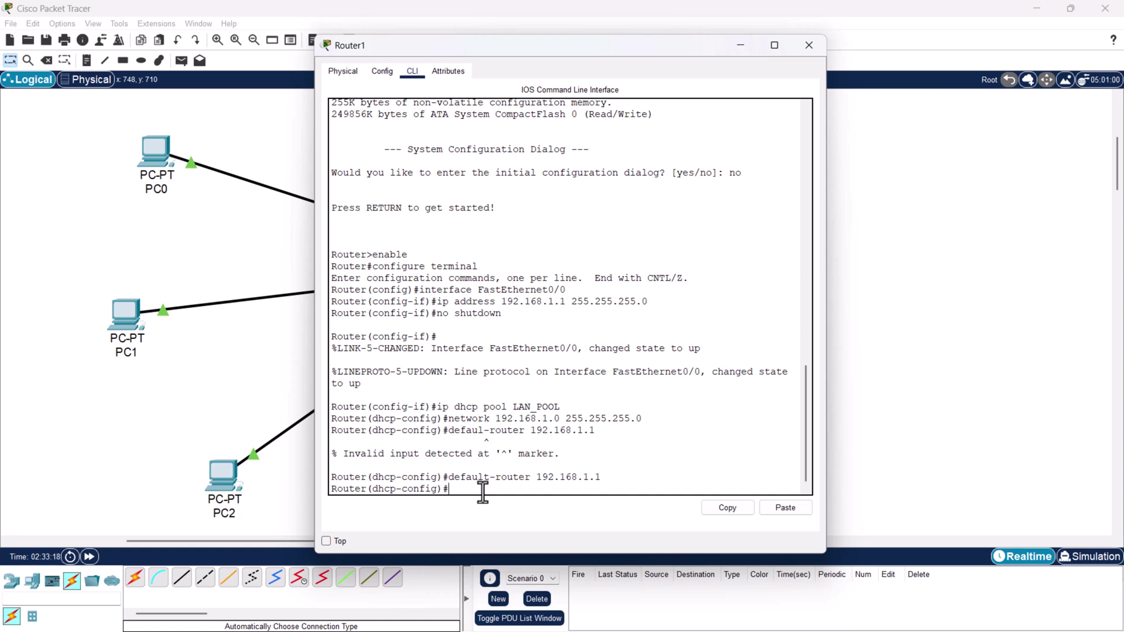
{"action": "type", "text": "dns-server 8.8.8.8"}
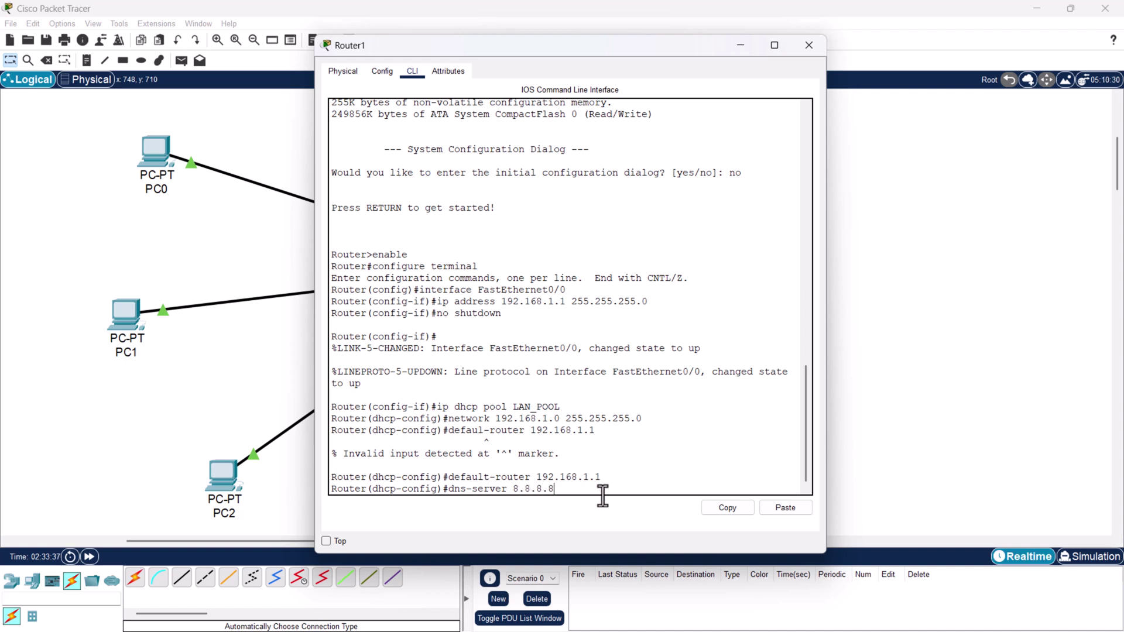
{"action": "key", "text": "Return"}
Review the pool's network, default-router and DNS lines, and exit DHCP pool configuration to global configuration mode.
{"action": "left_click_drag", "start_coordinate": [438, 408], "coordinate": [642, 417]}
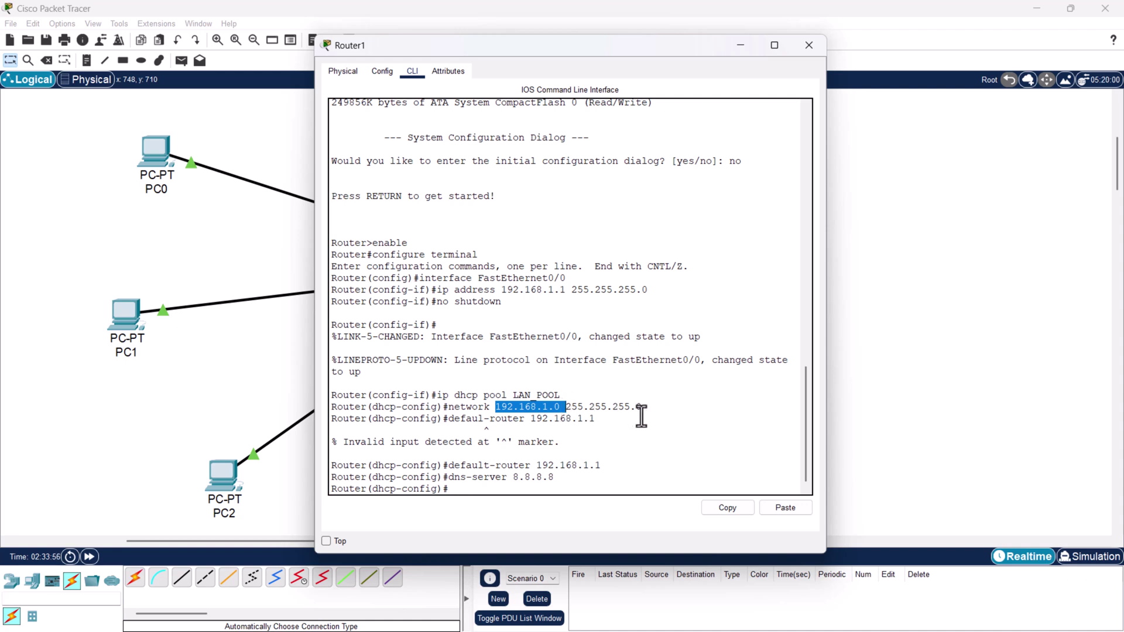
{"action": "left_click", "coordinate": [529, 414]}
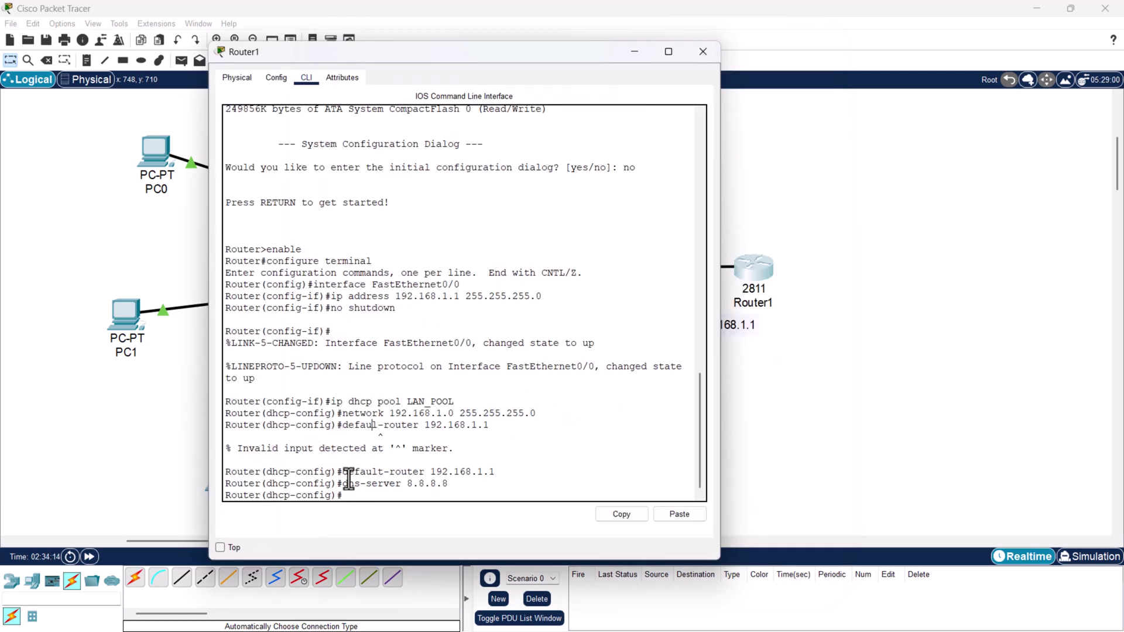
{"action": "left_click_drag", "start_coordinate": [342, 471], "coordinate": [509, 472]}
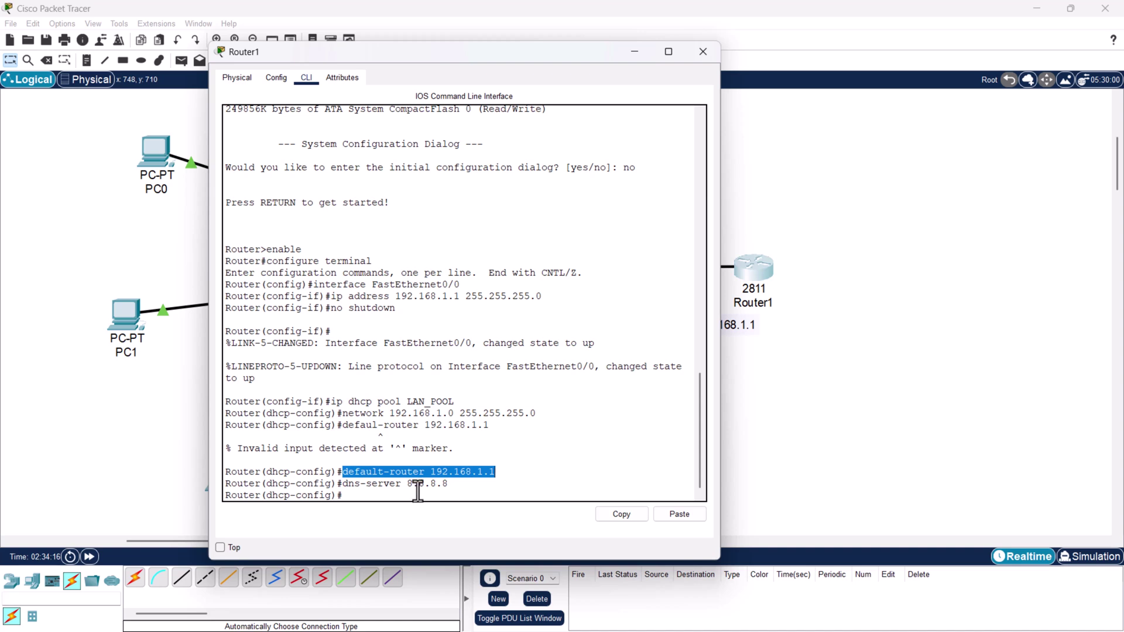
{"action": "left_click_drag", "start_coordinate": [337, 484], "coordinate": [455, 483]}
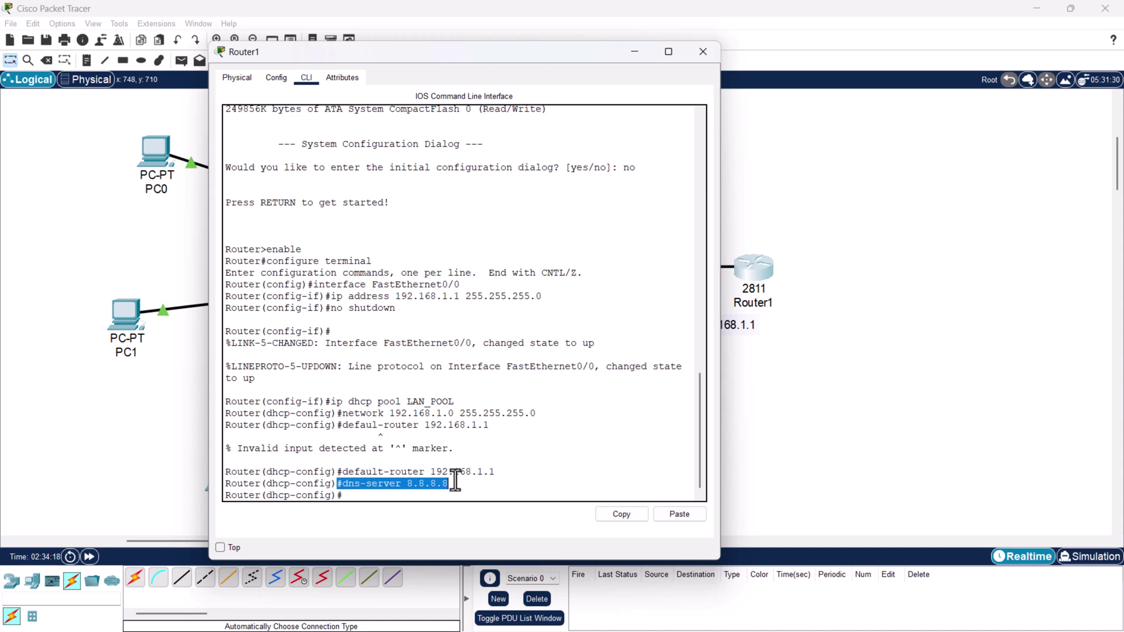
{"action": "left_click", "coordinate": [420, 497]}
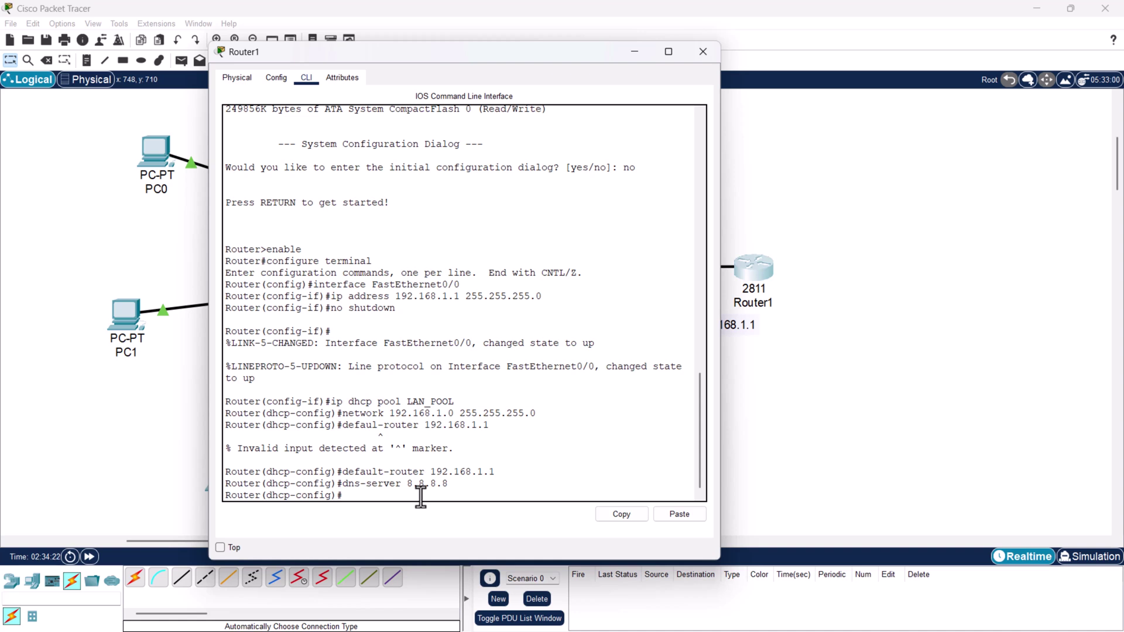
{"action": "type", "text": "exit"}
{"action": "key", "text": "Return"}
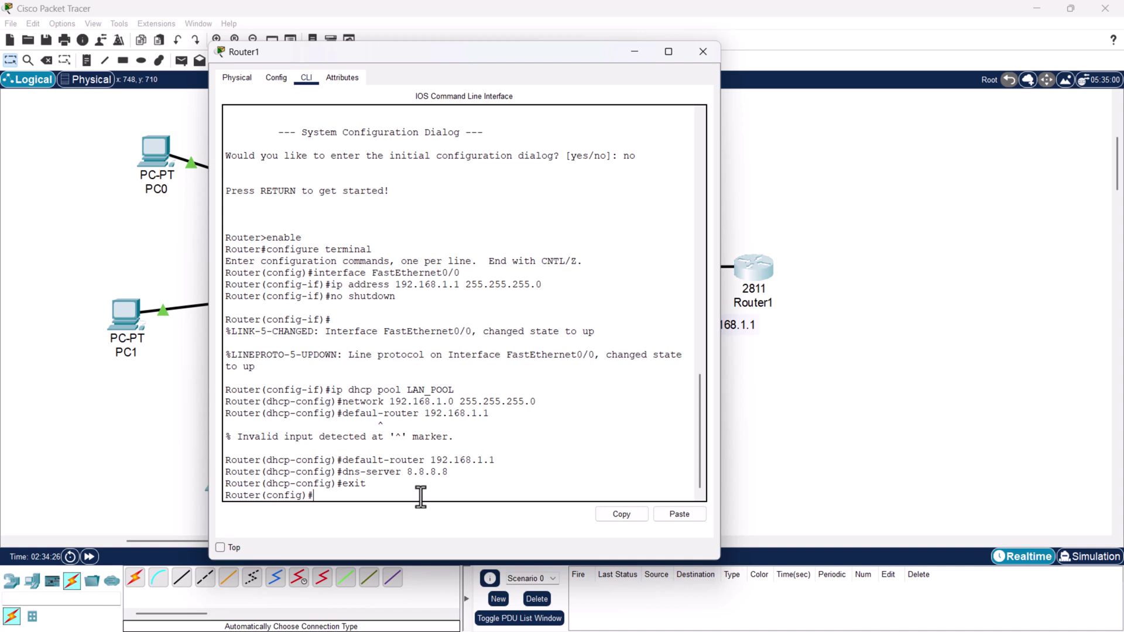
{"action": "scroll", "coordinate": [381, 477], "scroll_direction": "down", "scroll_amount": 1}
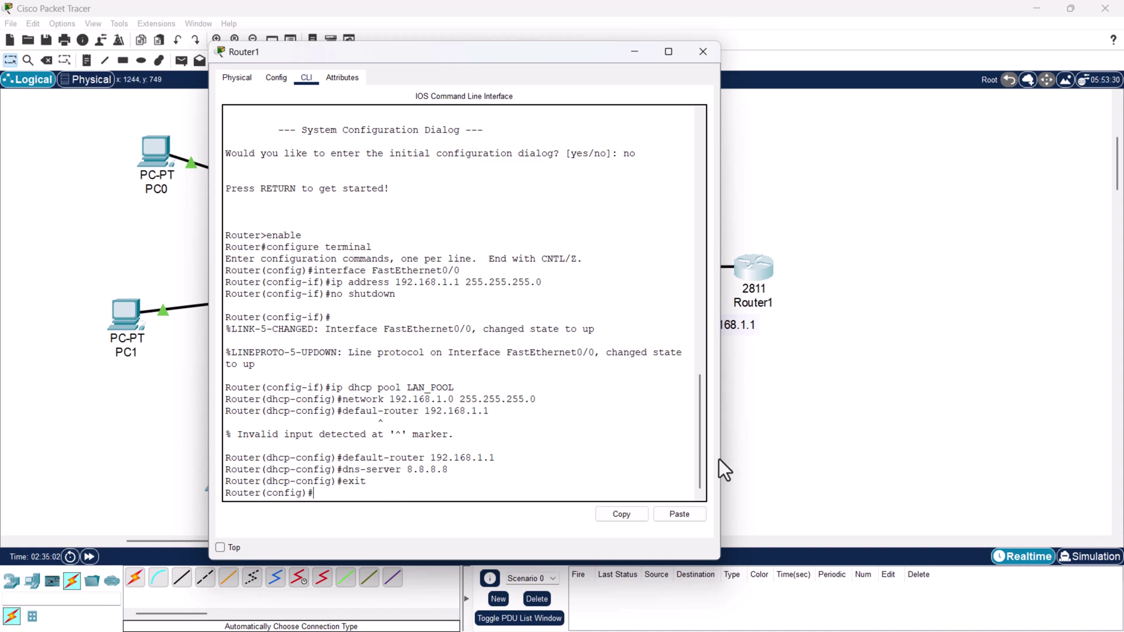
Exclude the addresses 192.168.1.1 through 192.168.1.10 from the router's DHCP assignments, and close the router's window.
{"action": "left_click_drag", "start_coordinate": [514, 58], "coordinate": [557, 33]}
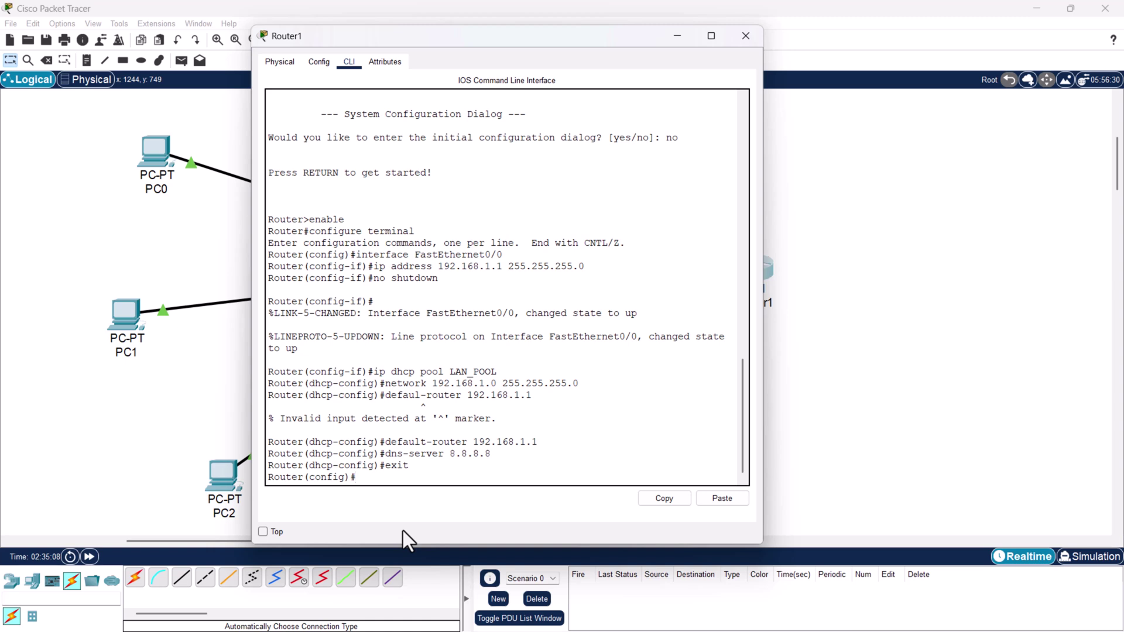
{"action": "type", "text": "ip dhcp"}
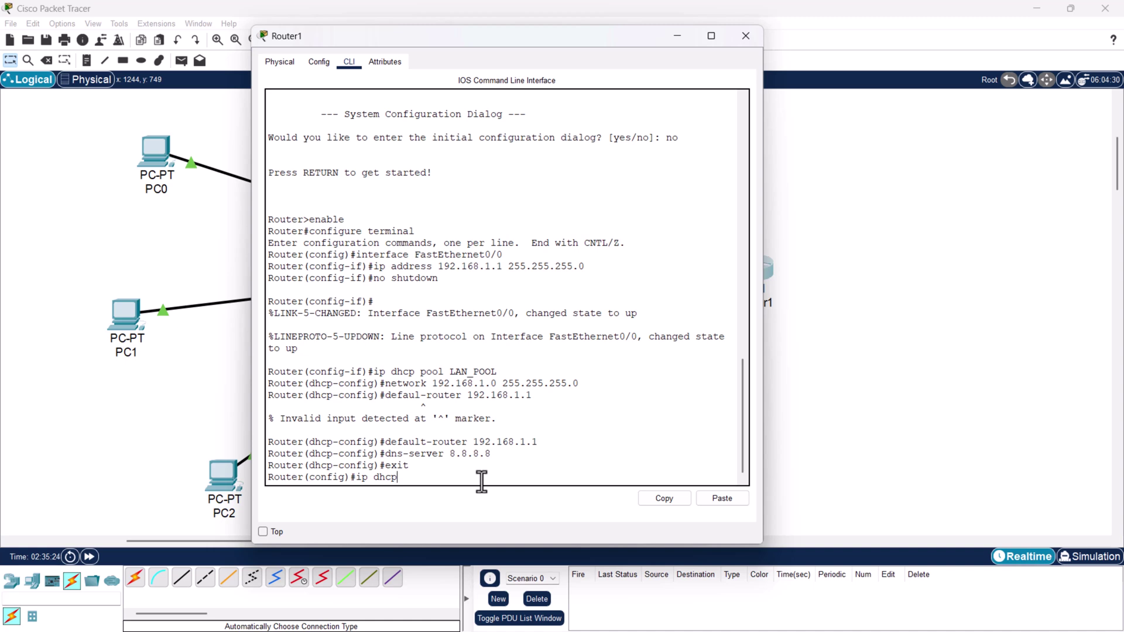
{"action": "type", "text": "excluded-address"}
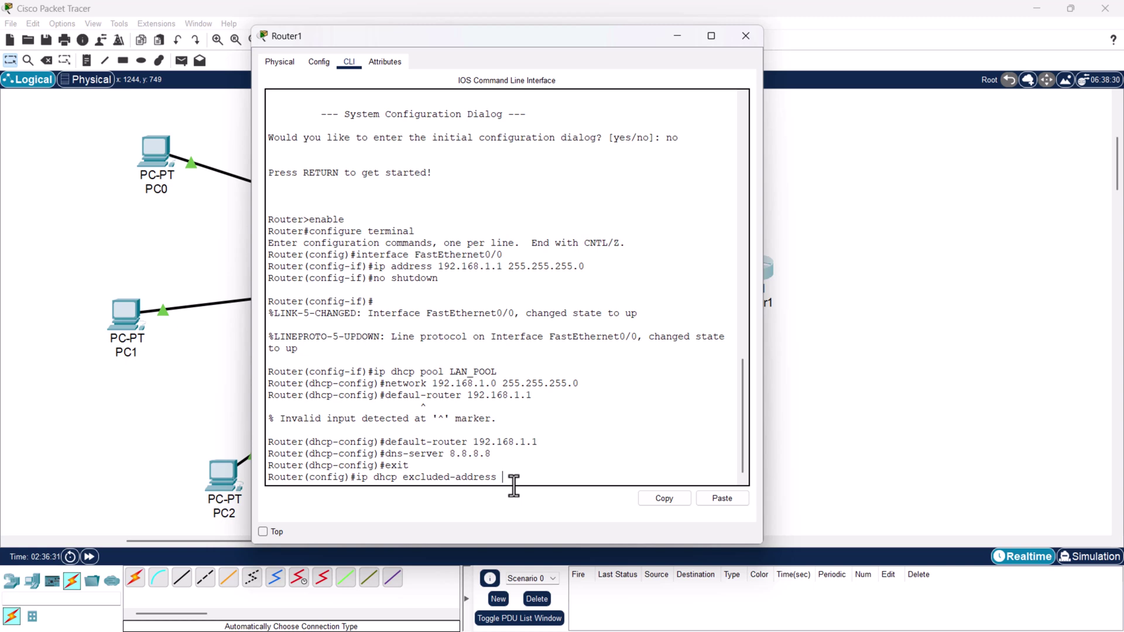
{"action": "type", "text": "192.168.1.1"}
{"action": "type", "text": "192.168.1.10"}
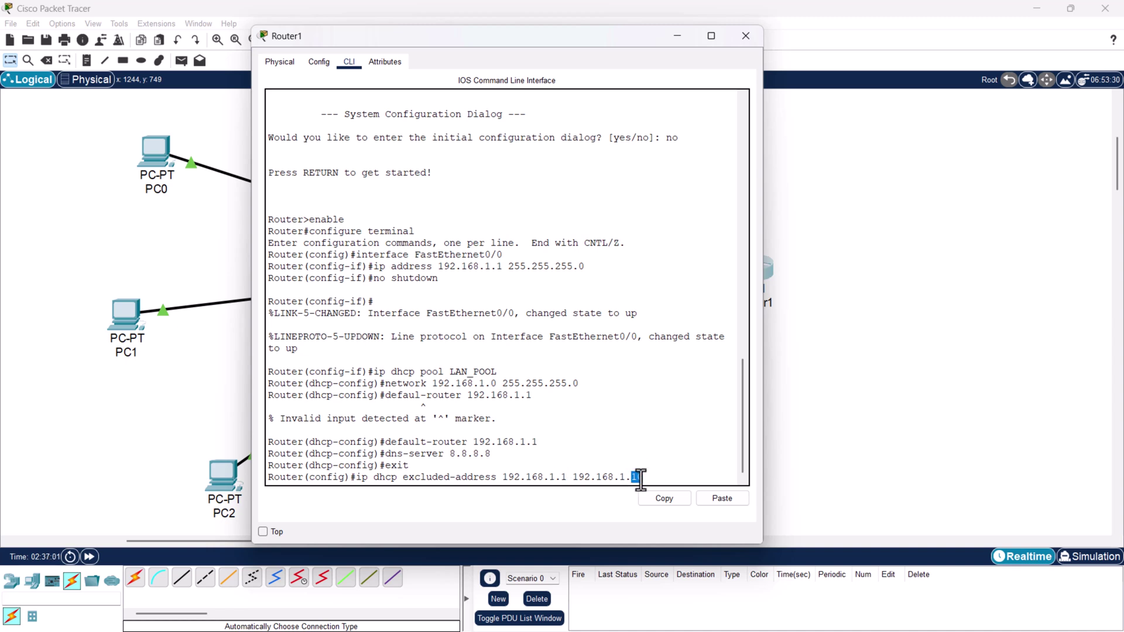
{"action": "left_click", "coordinate": [515, 477]}
{"action": "left_click_drag", "start_coordinate": [515, 477], "coordinate": [584, 478]}
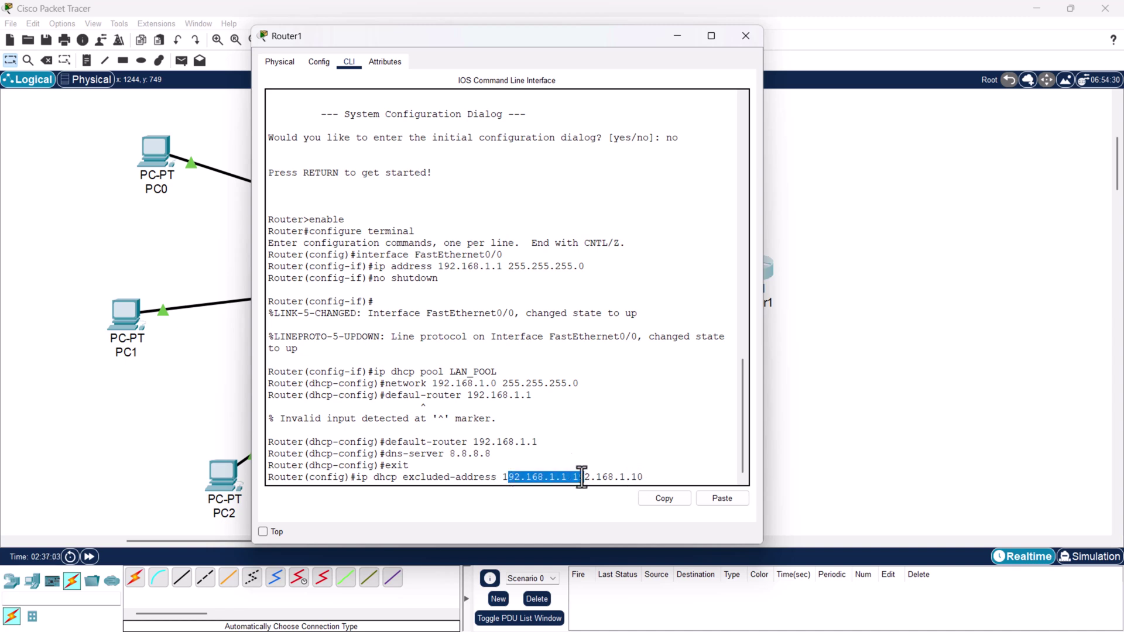
{"action": "left_click_drag", "start_coordinate": [431, 384], "coordinate": [498, 384]}
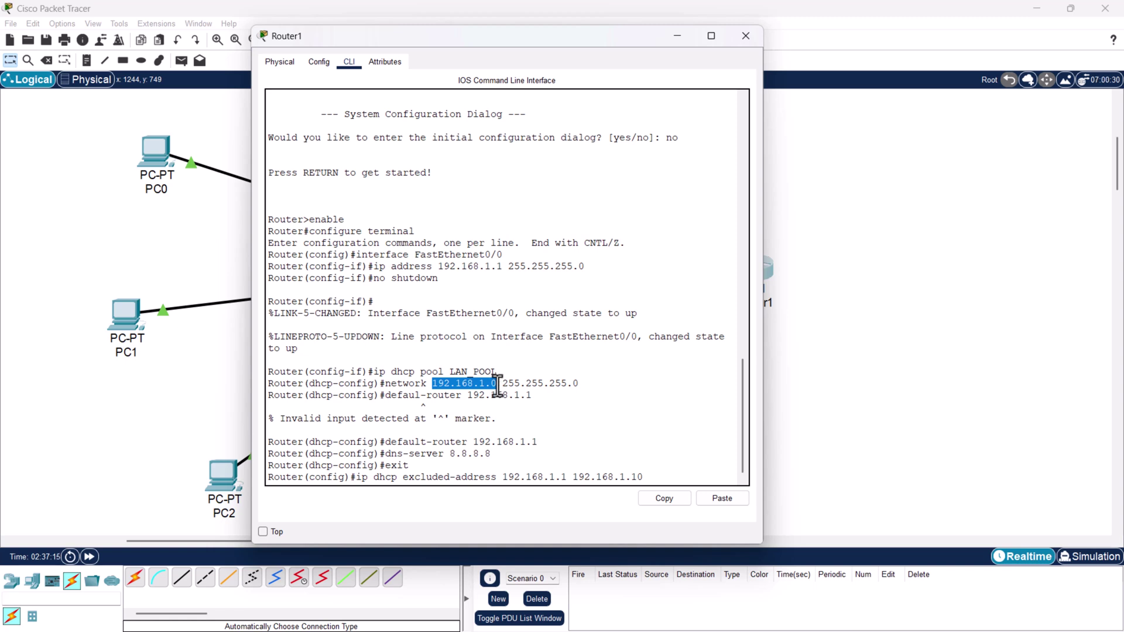
{"action": "left_click_drag", "start_coordinate": [514, 477], "coordinate": [658, 477]}
{"action": "key", "text": "Return"}
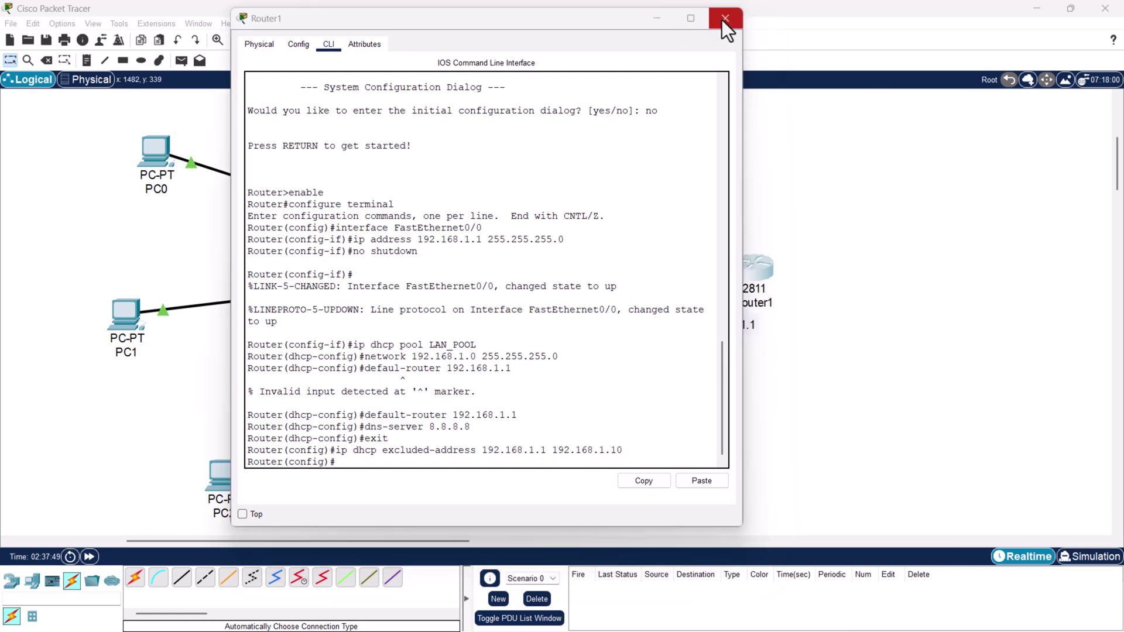
{"action": "left_click", "coordinate": [725, 18]}
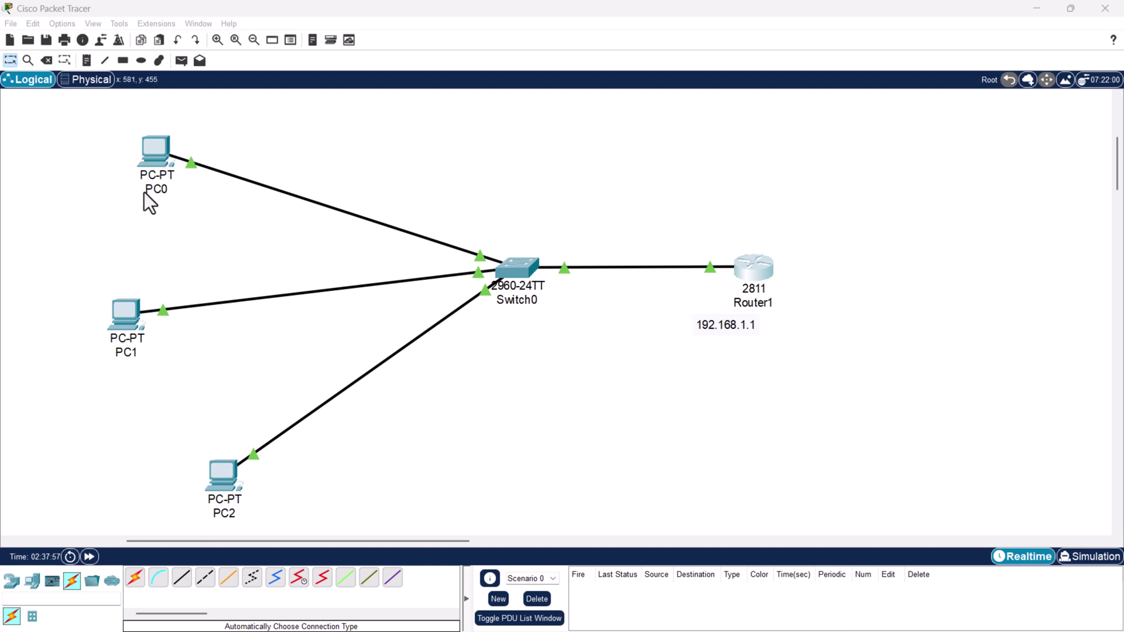
Switch PC0's IPv4 configuration from static to DHCP, review the assigned gateway and DNS server against the router, and close its window.
{"action": "left_click", "coordinate": [155, 169]}
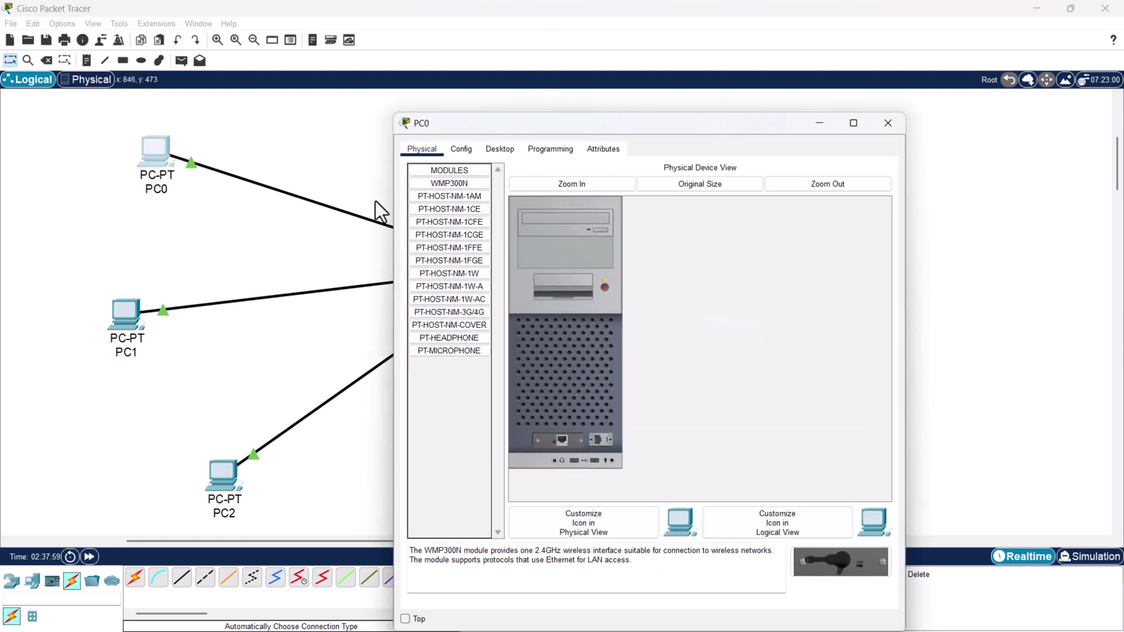
{"action": "left_click", "coordinate": [499, 150]}
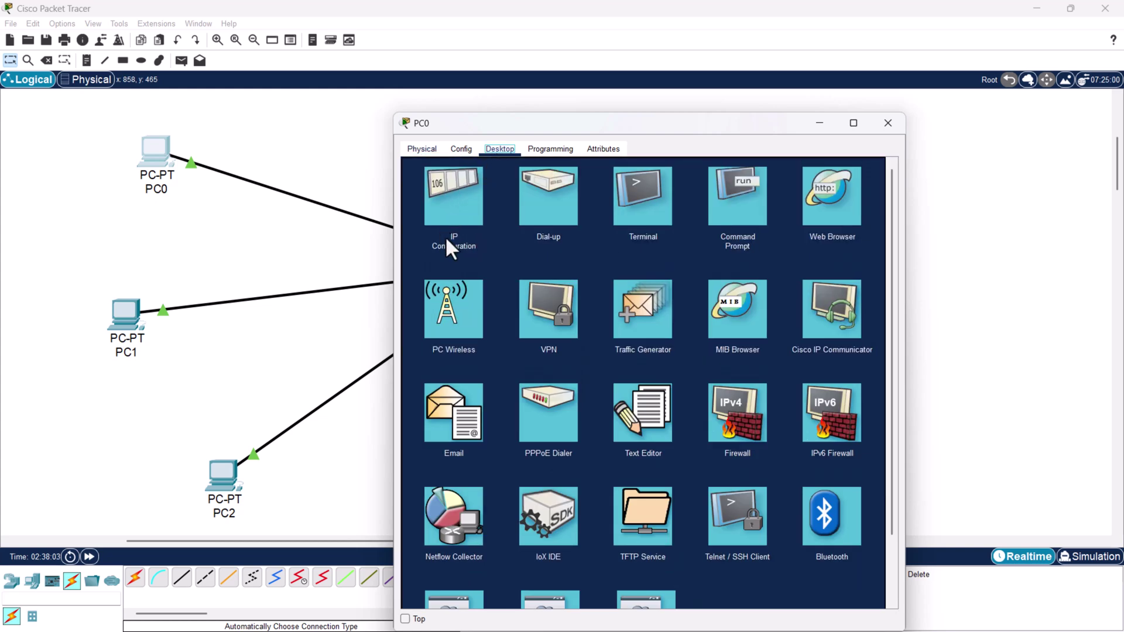
{"action": "left_click", "coordinate": [458, 195]}
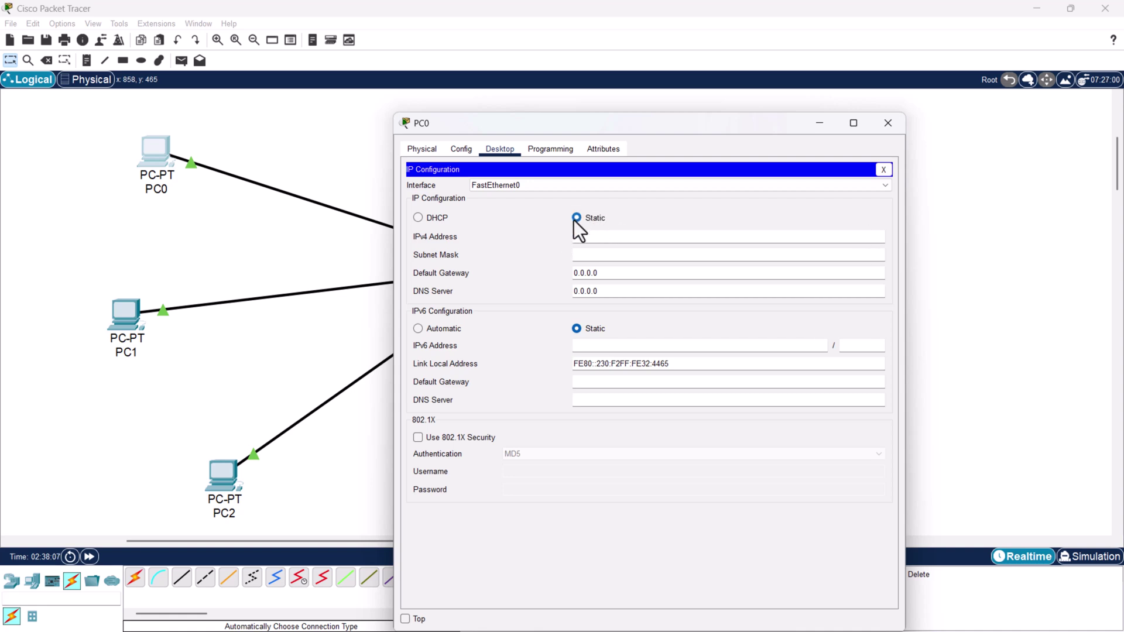
{"action": "left_click", "coordinate": [419, 218]}
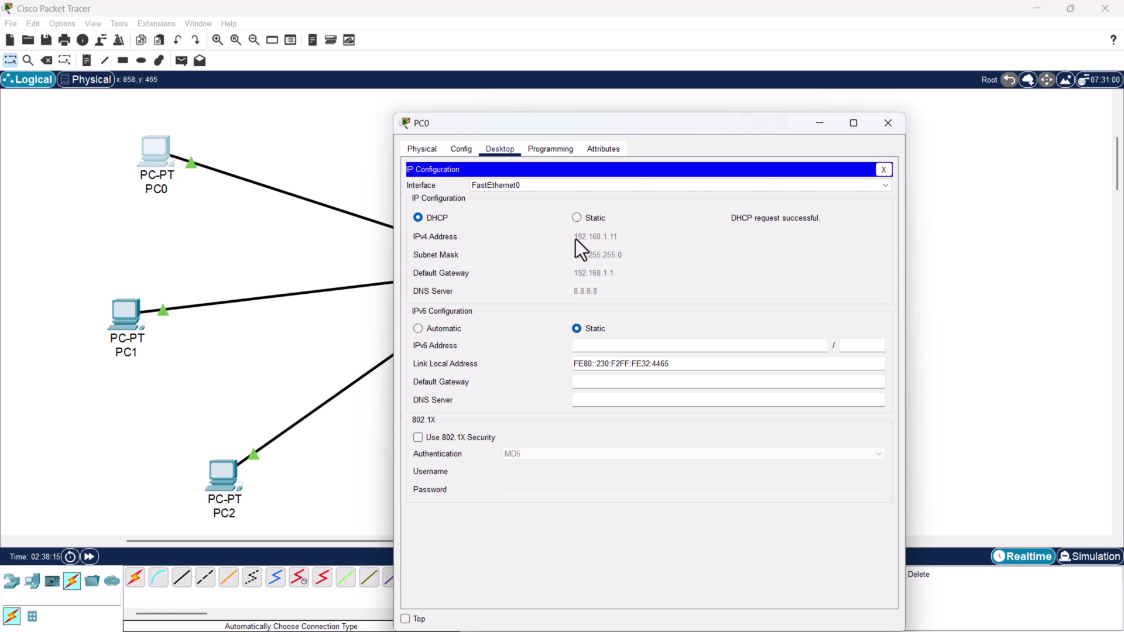
{"action": "left_click_drag", "start_coordinate": [576, 138], "coordinate": [513, 117]}
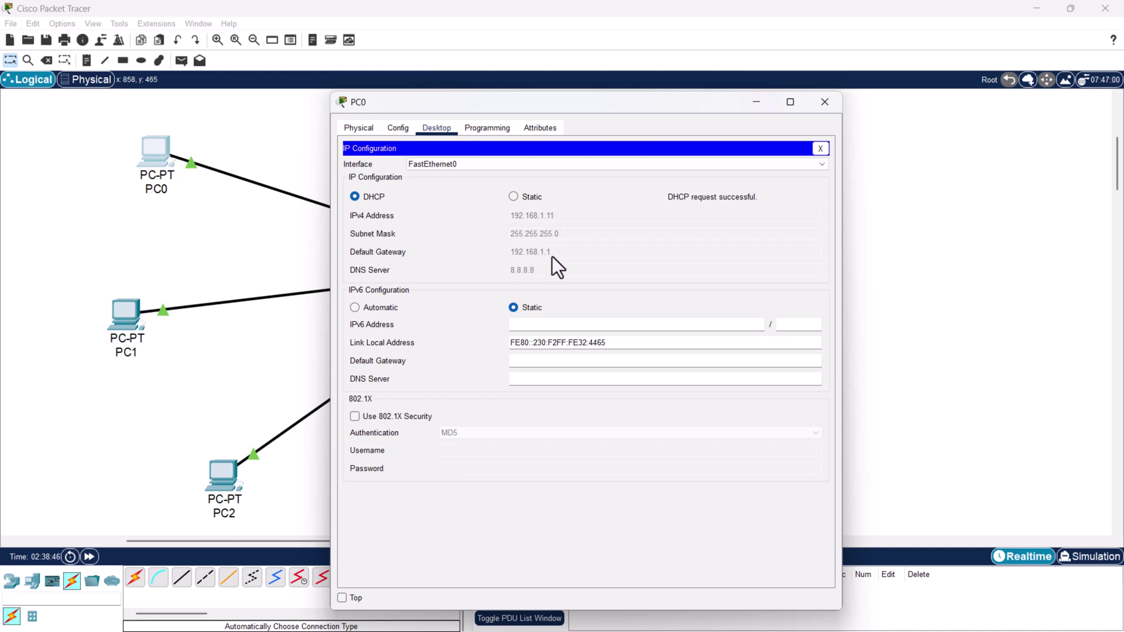
{"action": "left_click_drag", "start_coordinate": [638, 100], "coordinate": [468, 83]}
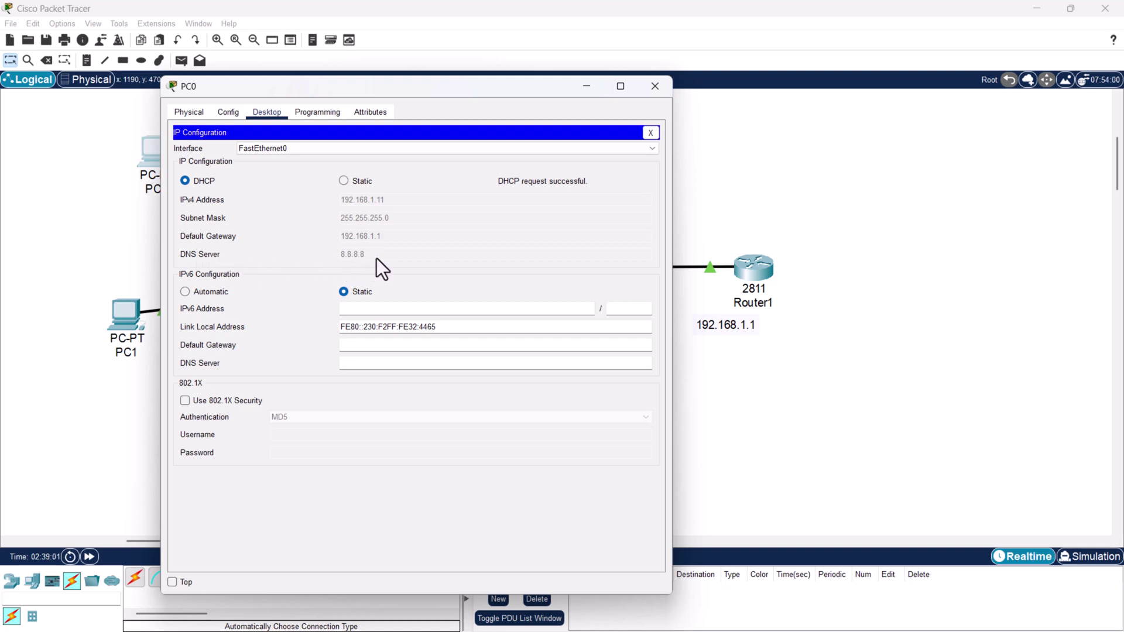
{"action": "left_click", "coordinate": [649, 90]}
Set PC1's FastEthernet0 to obtain its IPv4 configuration through DHCP, and close the PC's window.
{"action": "left_click", "coordinate": [122, 322]}
{"action": "key", "text": "Escape"}
{"action": "left_click", "coordinate": [122, 322]}
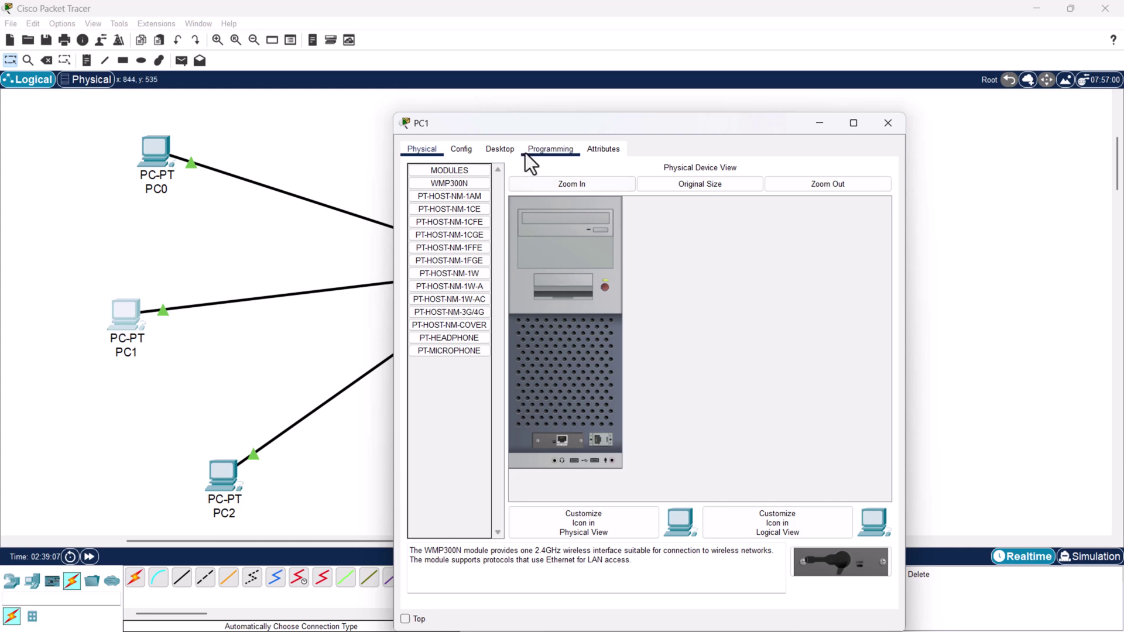
{"action": "left_click", "coordinate": [501, 150]}
{"action": "left_click", "coordinate": [448, 199]}
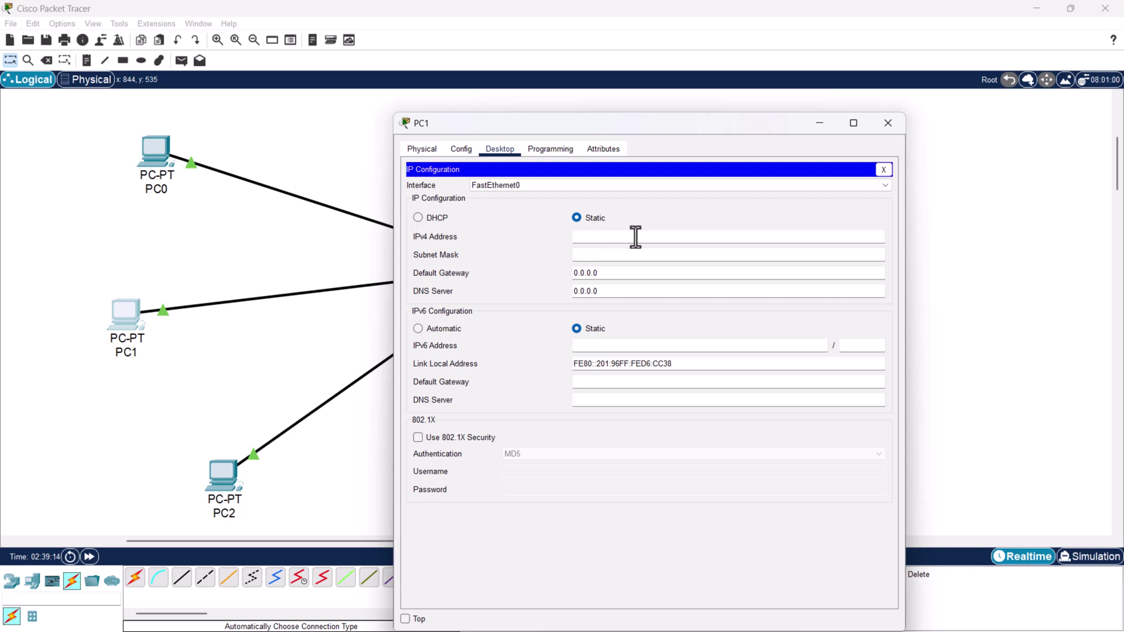
{"action": "left_click", "coordinate": [417, 218]}
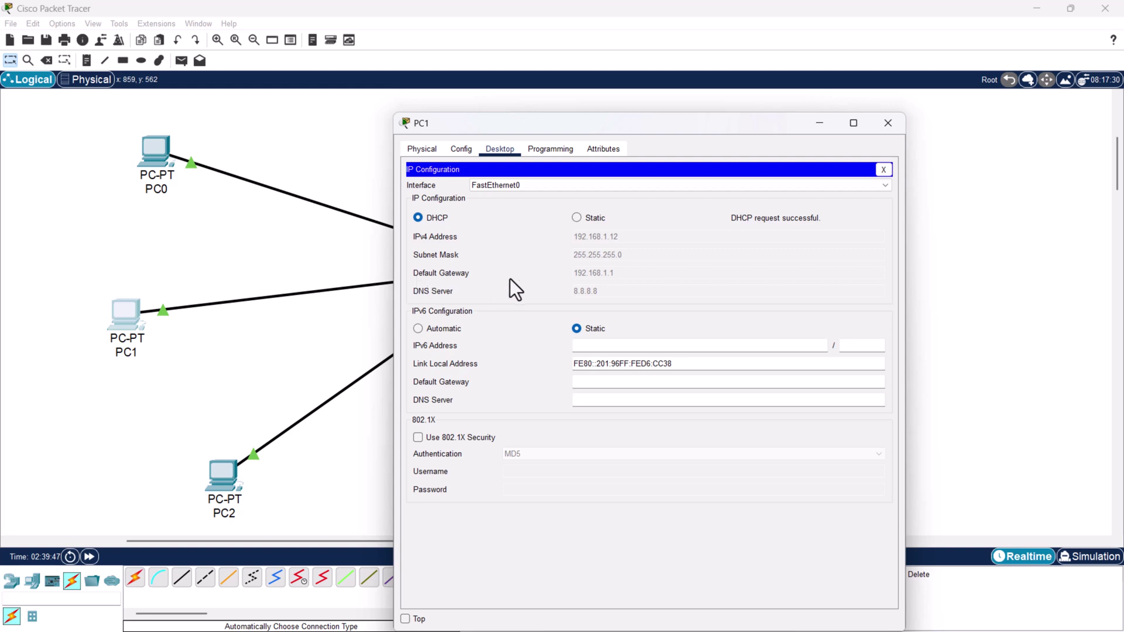
{"action": "left_click", "coordinate": [888, 123]}
Set PC2's FastEthernet0 to obtain its IPv4 configuration through DHCP, and move its window to uncover the router.
{"action": "left_click", "coordinate": [224, 474]}
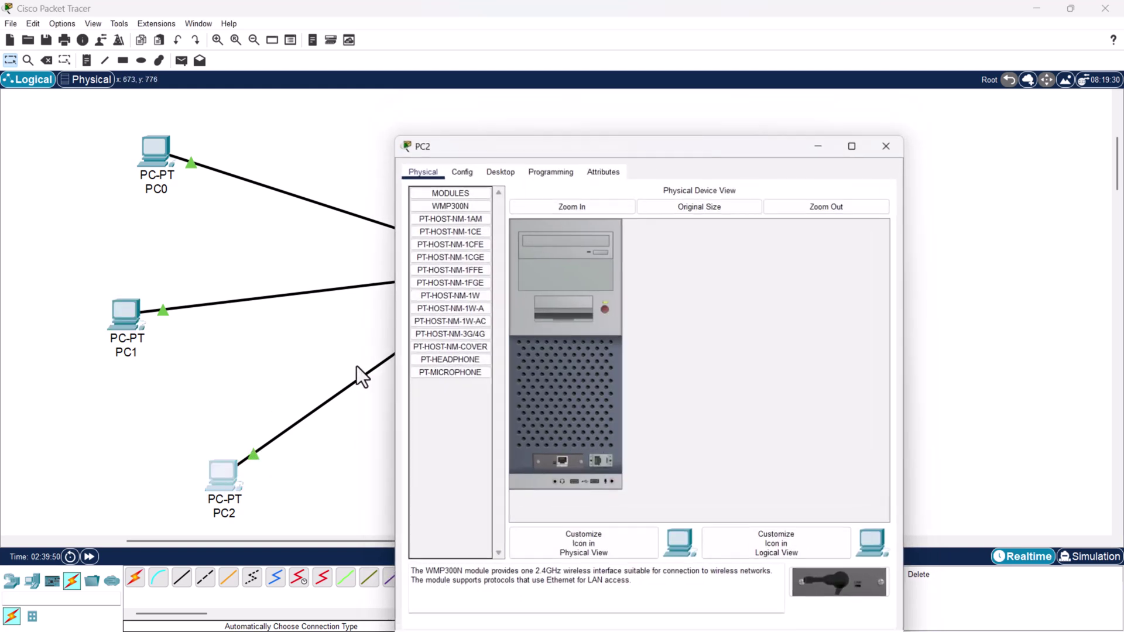
{"action": "left_click", "coordinate": [495, 150]}
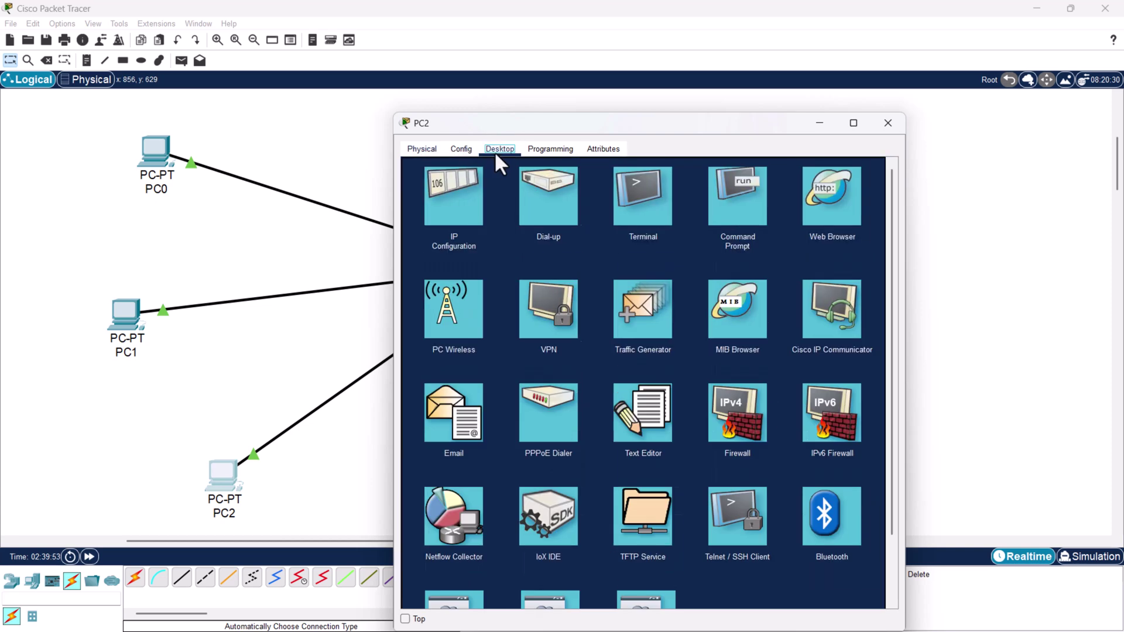
{"action": "left_click", "coordinate": [459, 194]}
{"action": "left_click", "coordinate": [421, 218]}
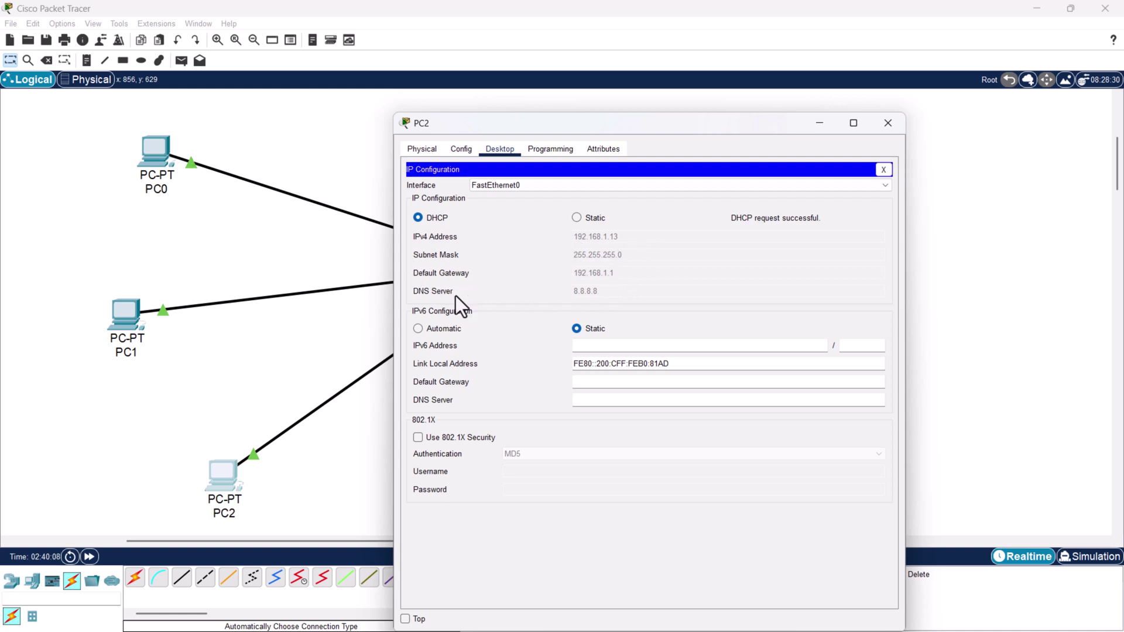
{"action": "left_click_drag", "start_coordinate": [735, 127], "coordinate": [431, 80]}
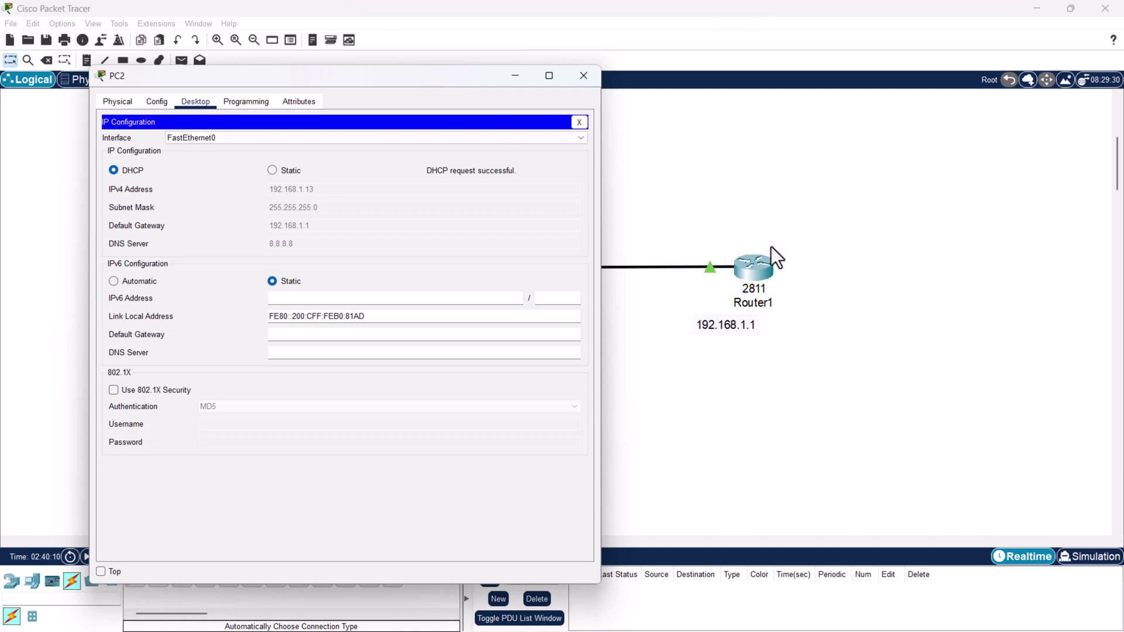